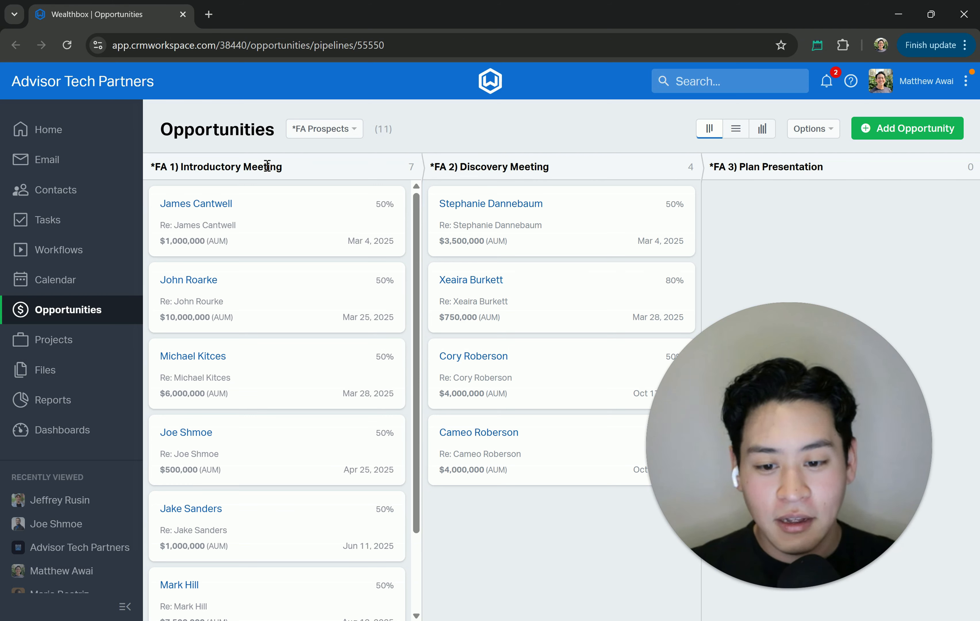
pyautogui.moveTo(180, 168); pyautogui.dragTo(306, 169)
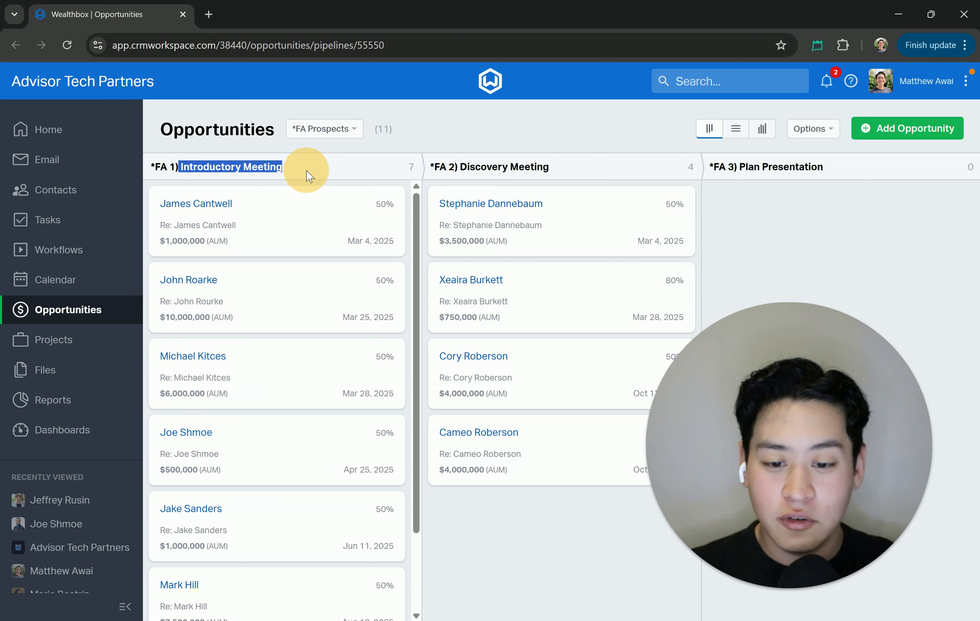
pyautogui.moveTo(460, 167); pyautogui.dragTo(546, 169)
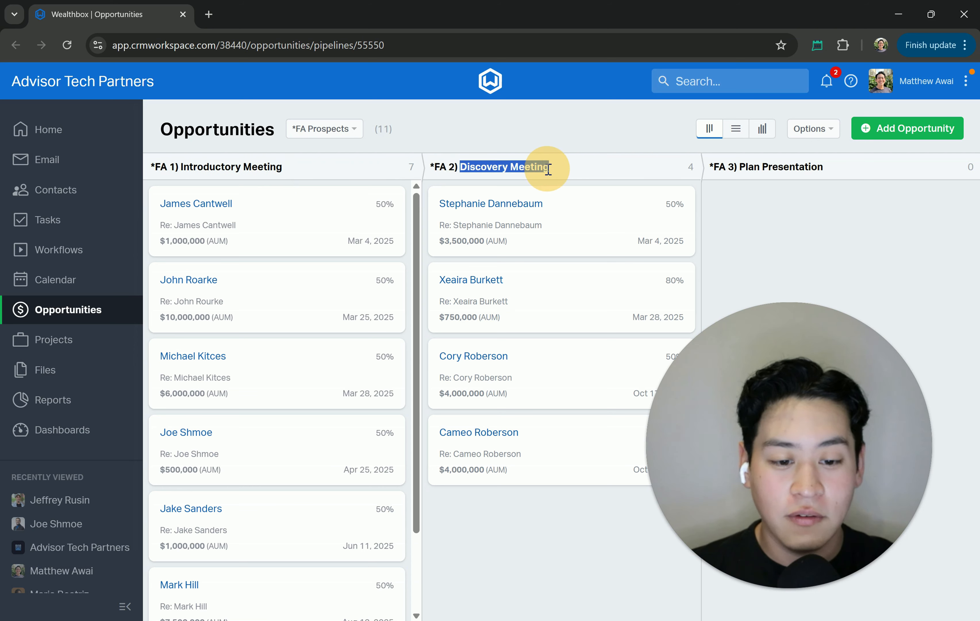
pyautogui.click(648, 168)
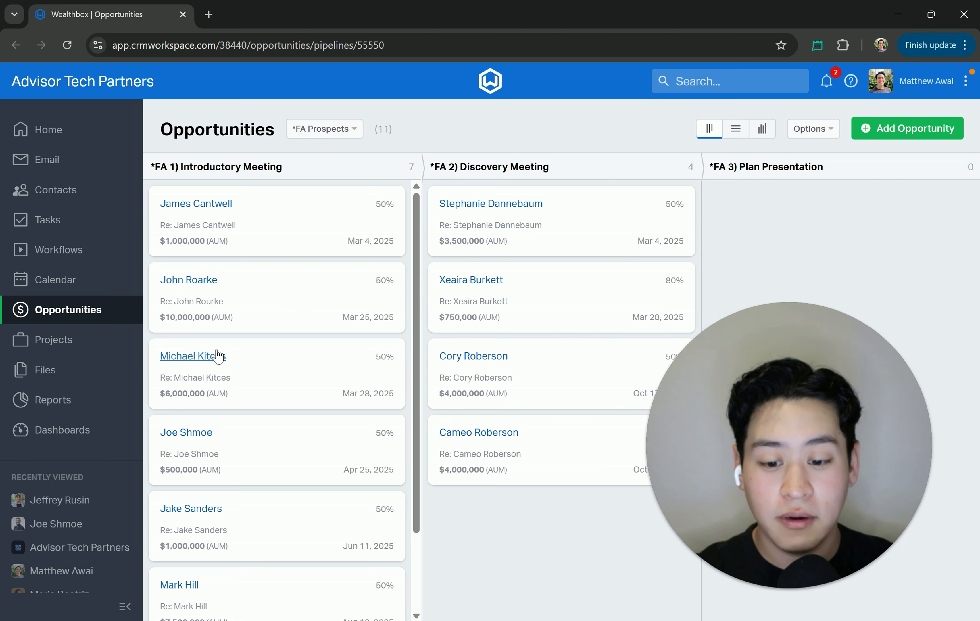
# Step: Open the $6,000,000 AUM opportunity in the Introductory Meeting stage for editing
pyautogui.click(213, 360)
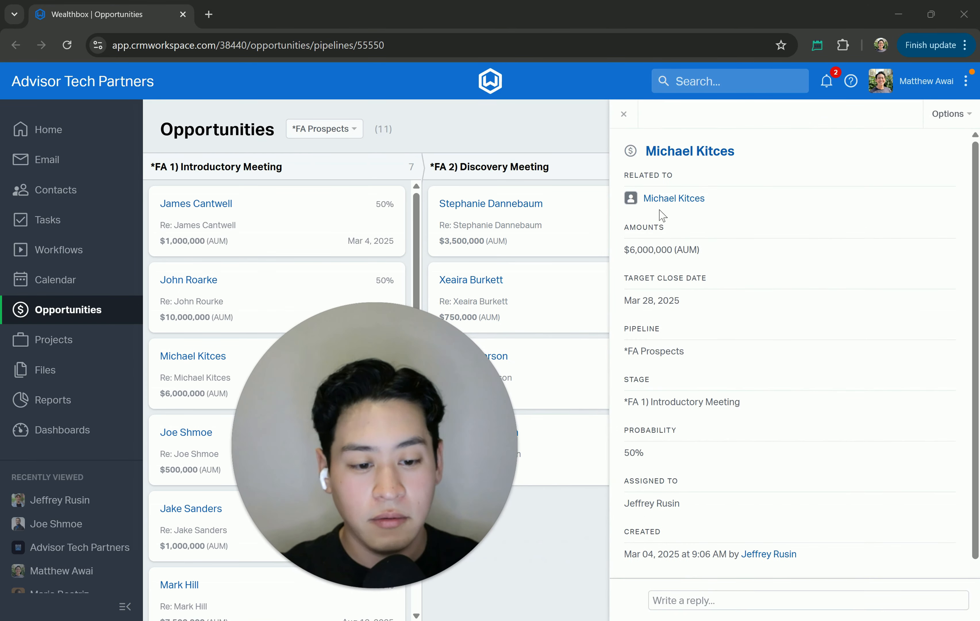
pyautogui.click(941, 124)
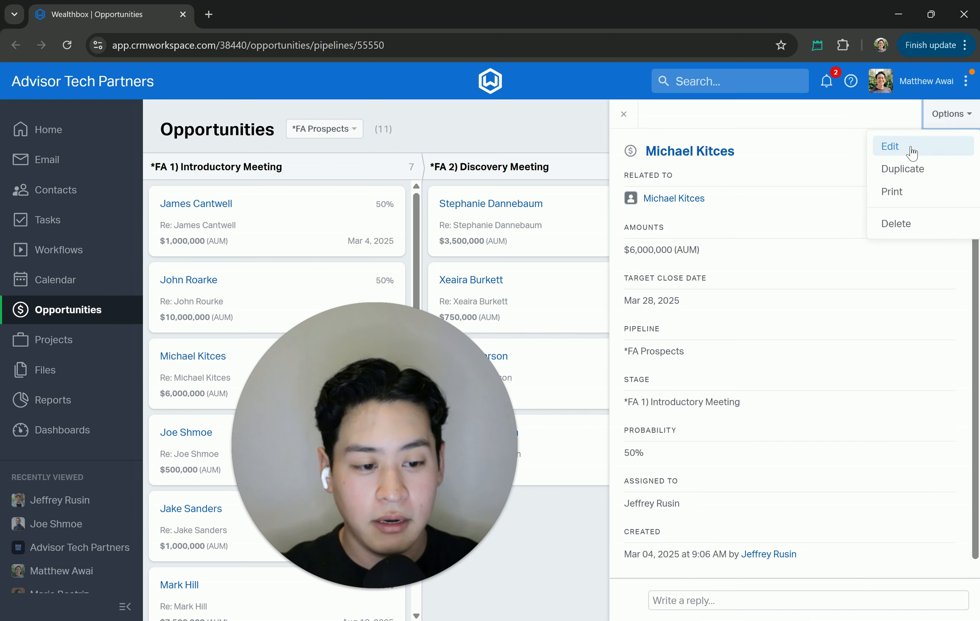
pyautogui.click(912, 150)
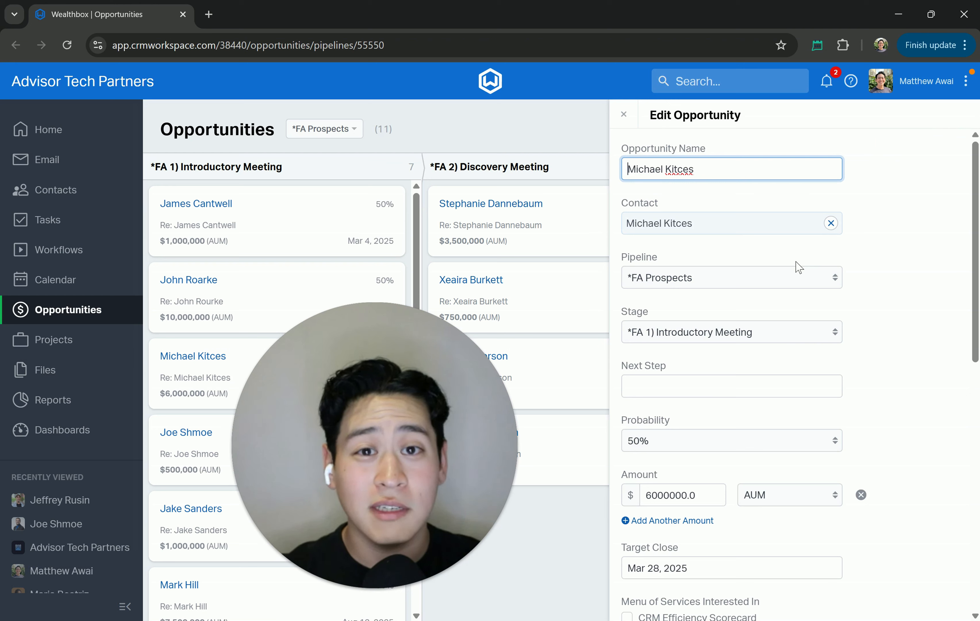
pyautogui.scroll(-2, 798, 265)
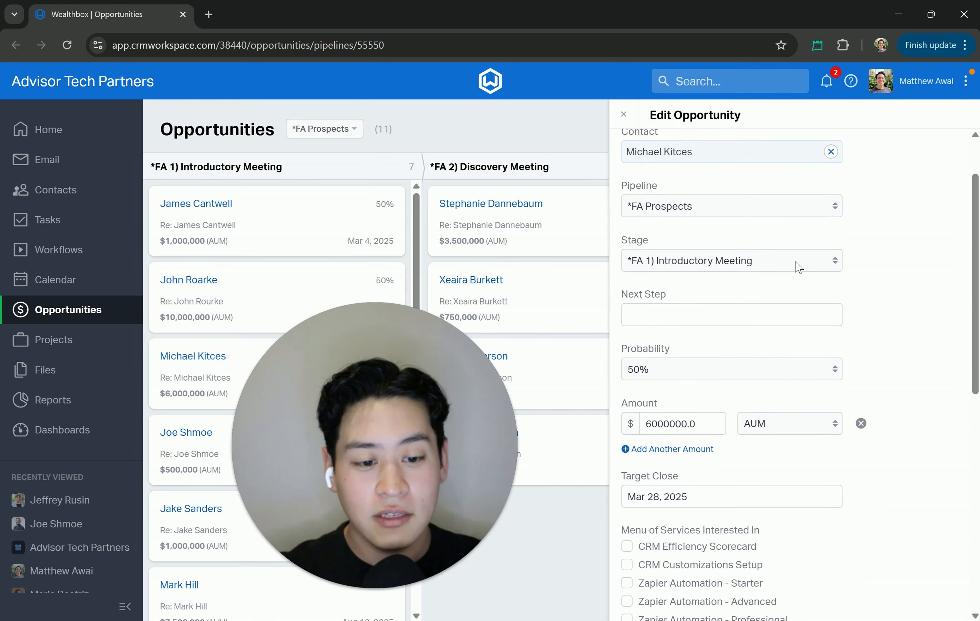
pyautogui.scroll(2, 798, 263)
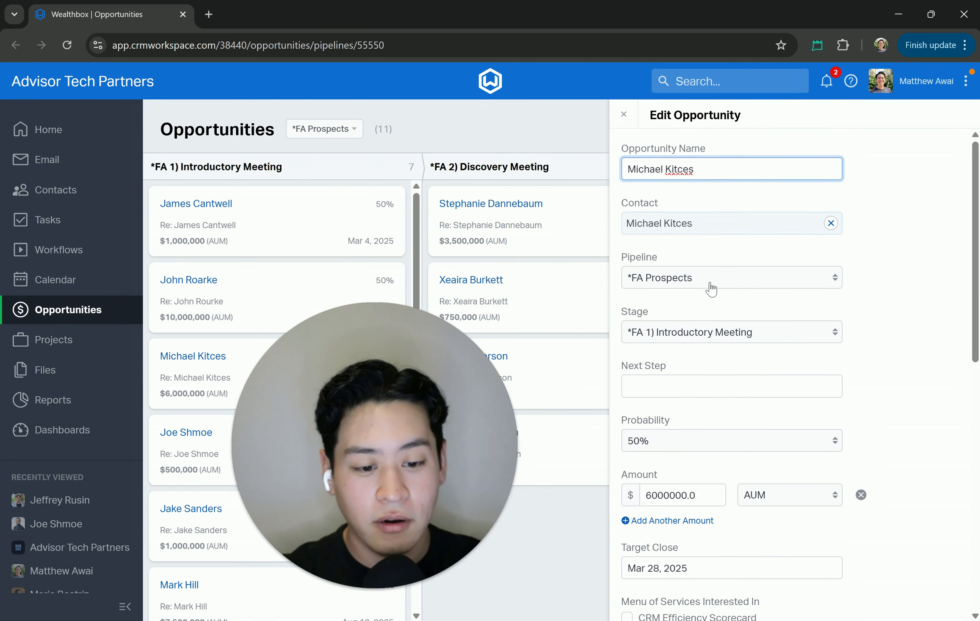
# Step: Examine the pipeline, stage and amount type choices available for the opportunity
pyautogui.click(648, 282)
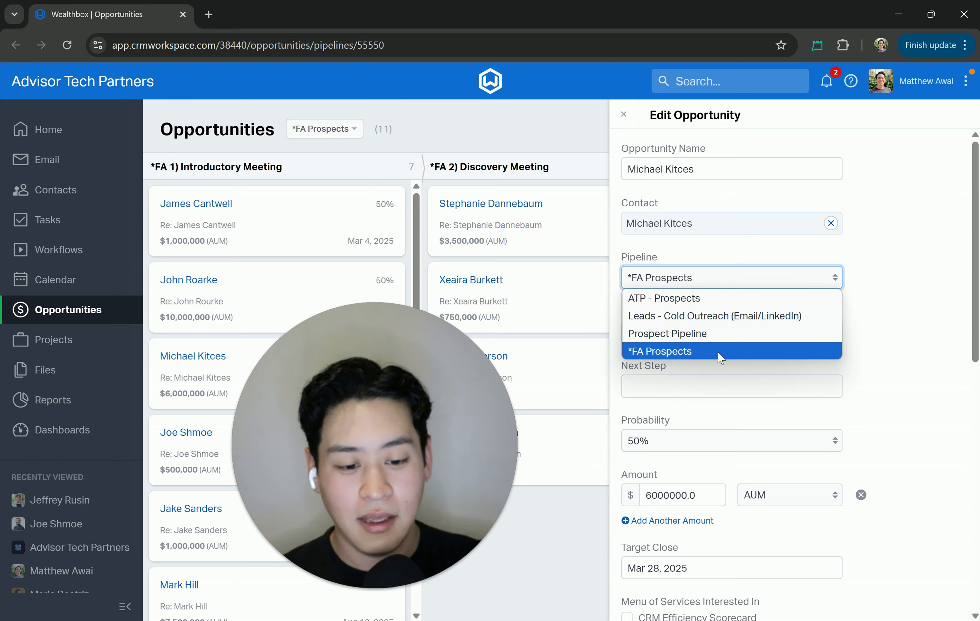
pyautogui.click(914, 329)
pyautogui.click(734, 333)
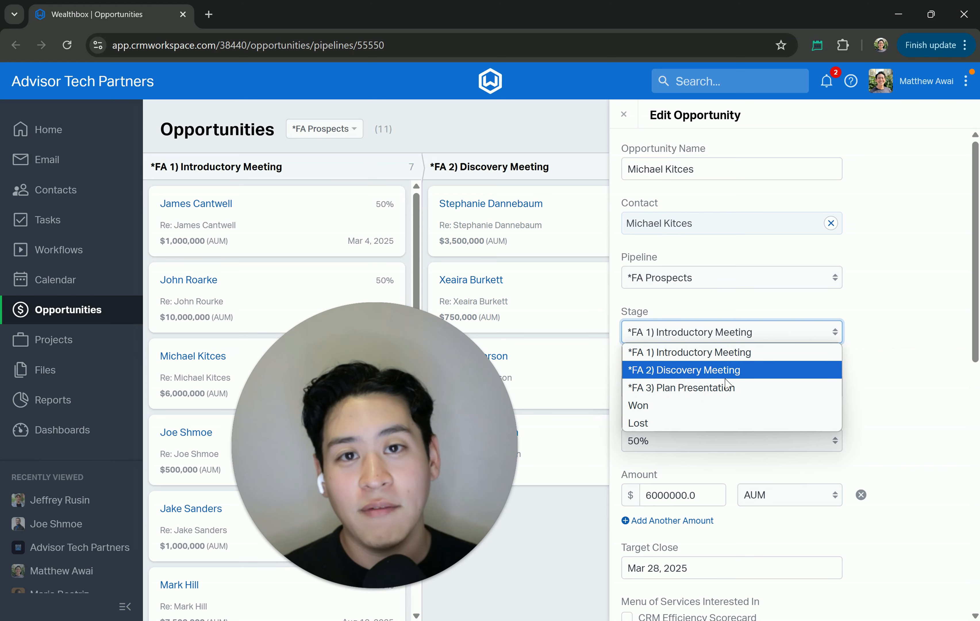
pyautogui.scroll(-5, 861, 316)
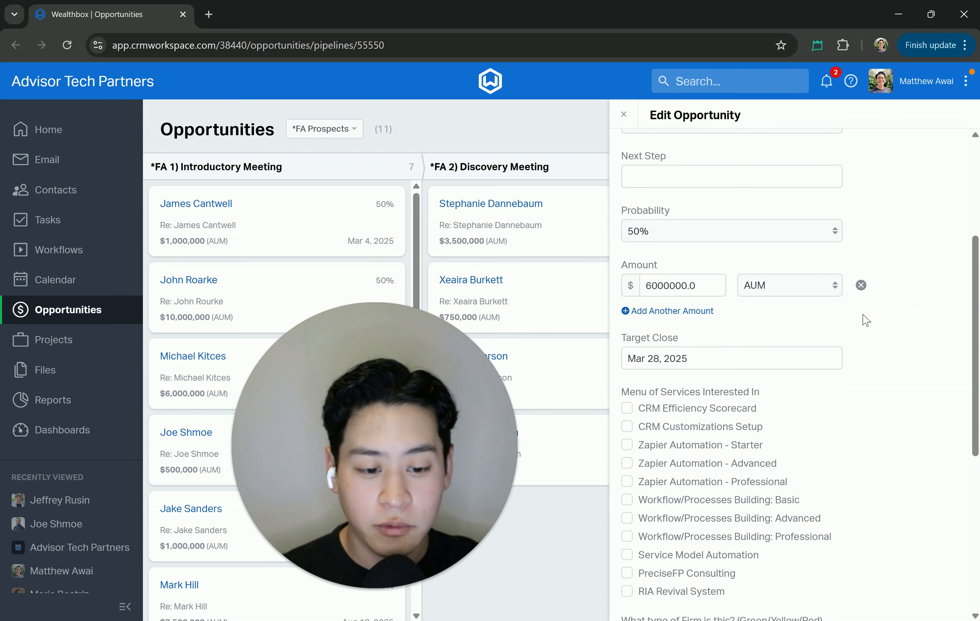
pyautogui.moveTo(653, 284); pyautogui.dragTo(689, 281)
pyautogui.click(776, 288)
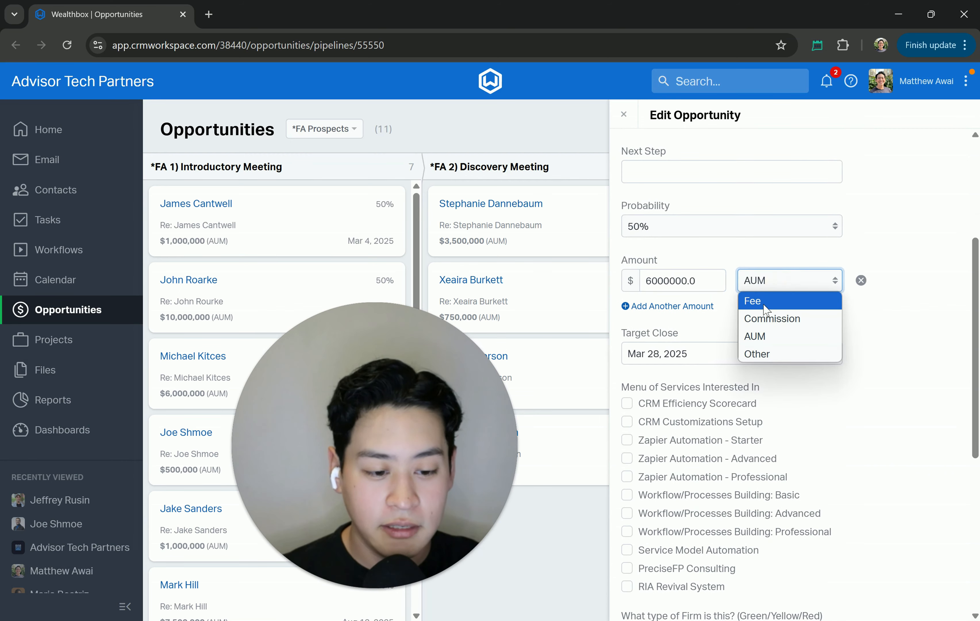
pyautogui.click(901, 306)
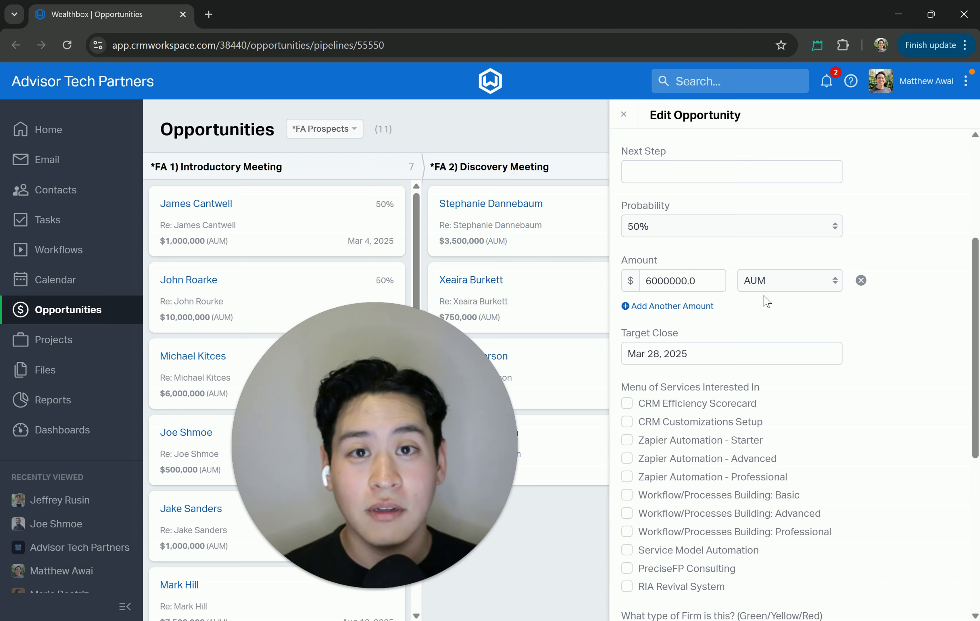
# Step: Set the opportunity's target close date to May 2, 2025
pyautogui.scroll(-2, 767, 302)
pyautogui.click(655, 281)
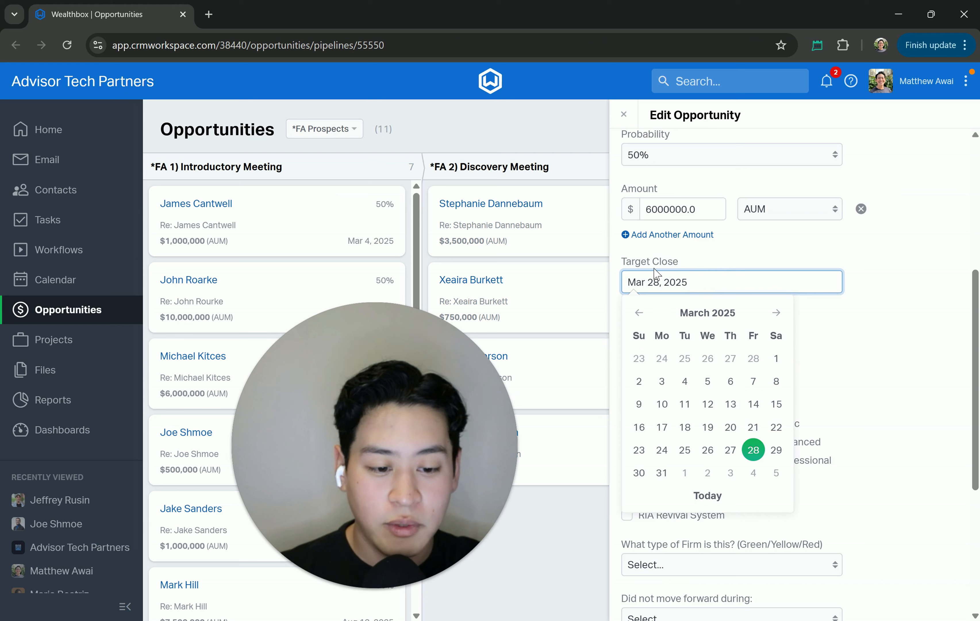
pyautogui.click(653, 260)
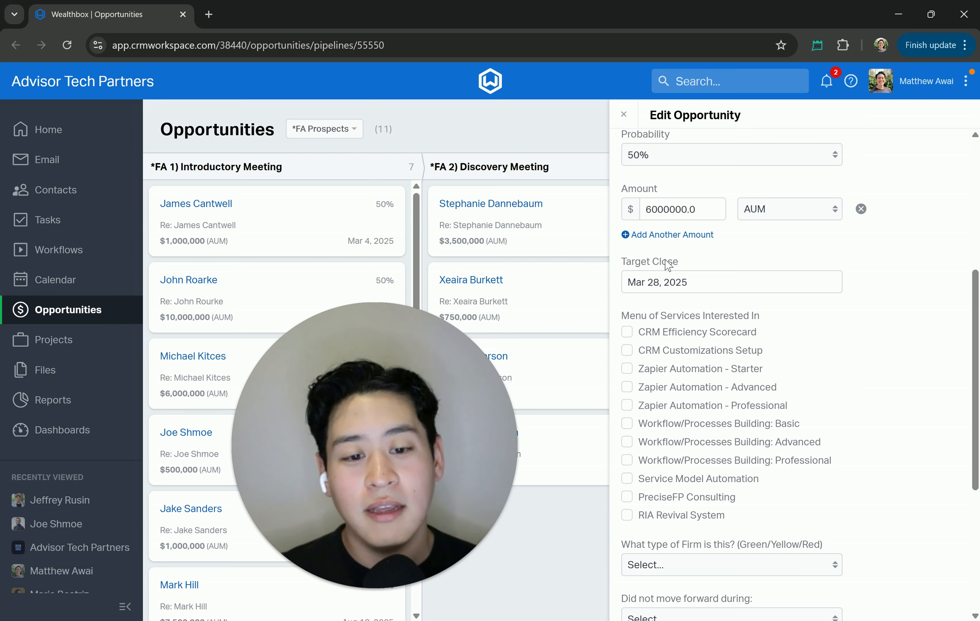
pyautogui.click(693, 281)
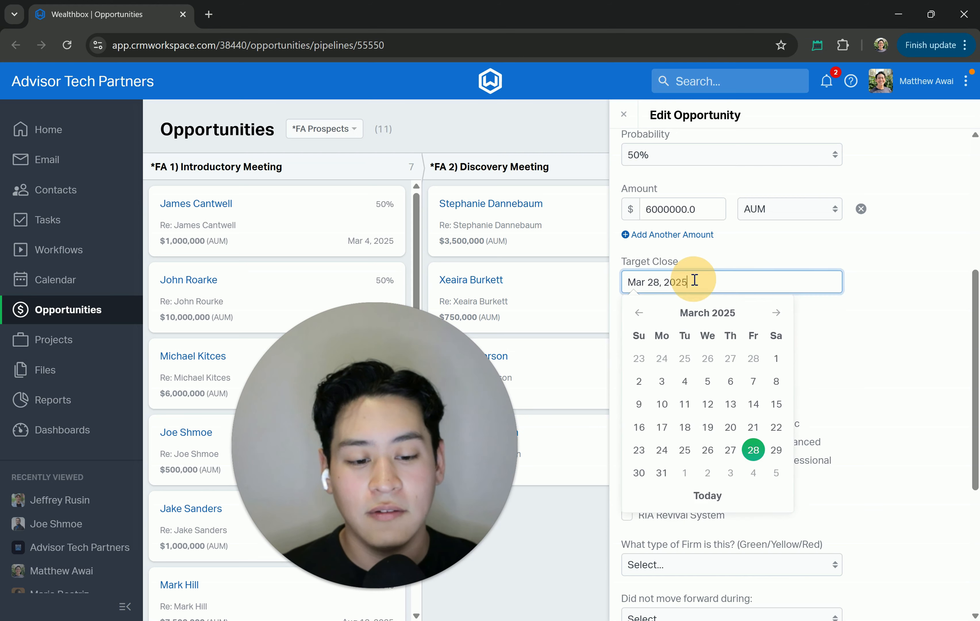
pyautogui.click(776, 313)
pyautogui.click(753, 358)
pyautogui.click(698, 283)
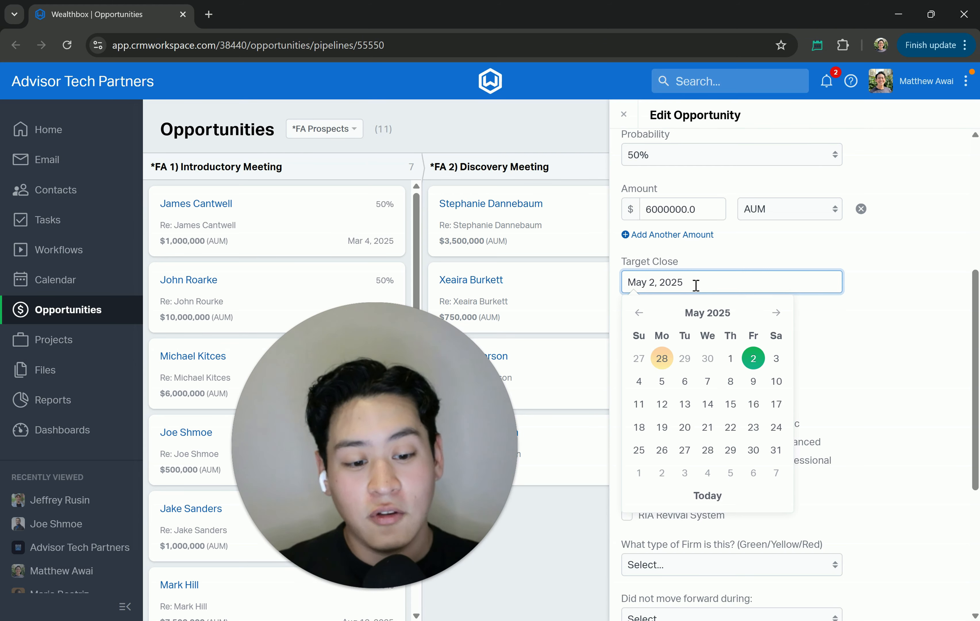
pyautogui.click(738, 265)
# Step: Set "Did not move forward during" to 1) Introductory Meeting
pyautogui.scroll(-5, 705, 304)
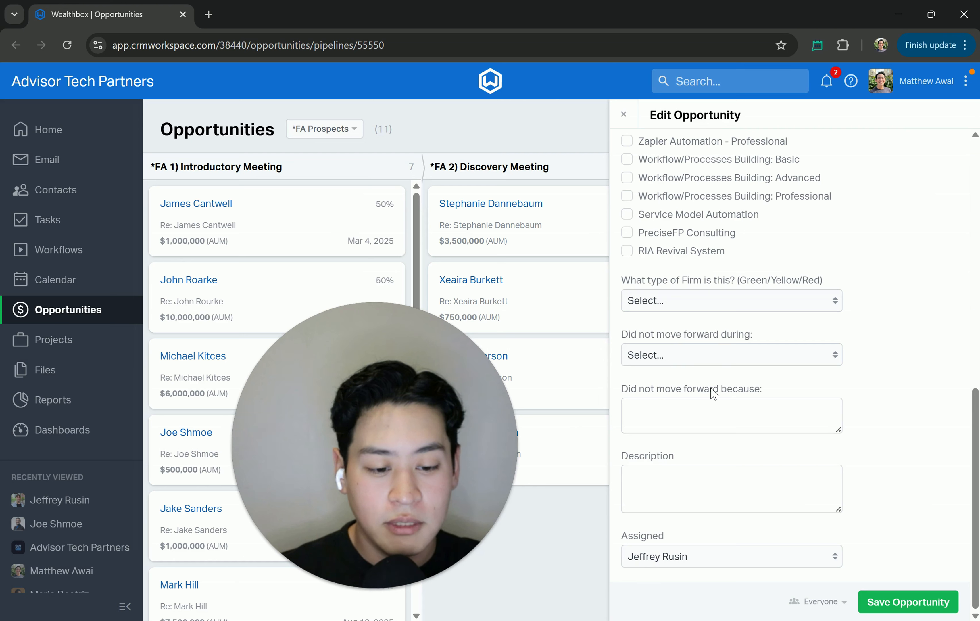
pyautogui.click(661, 364)
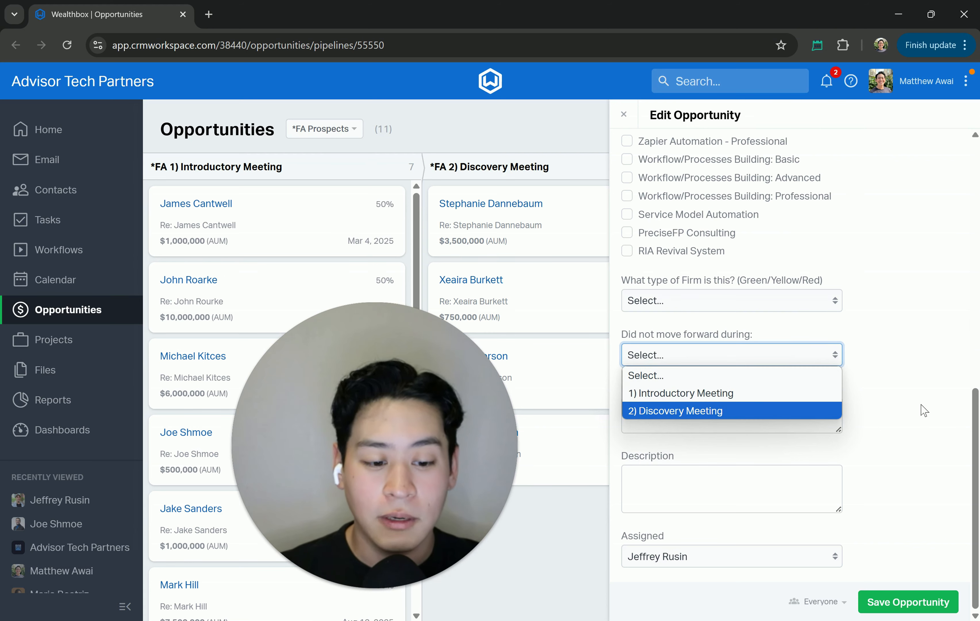
pyautogui.click(833, 428)
pyautogui.click(738, 414)
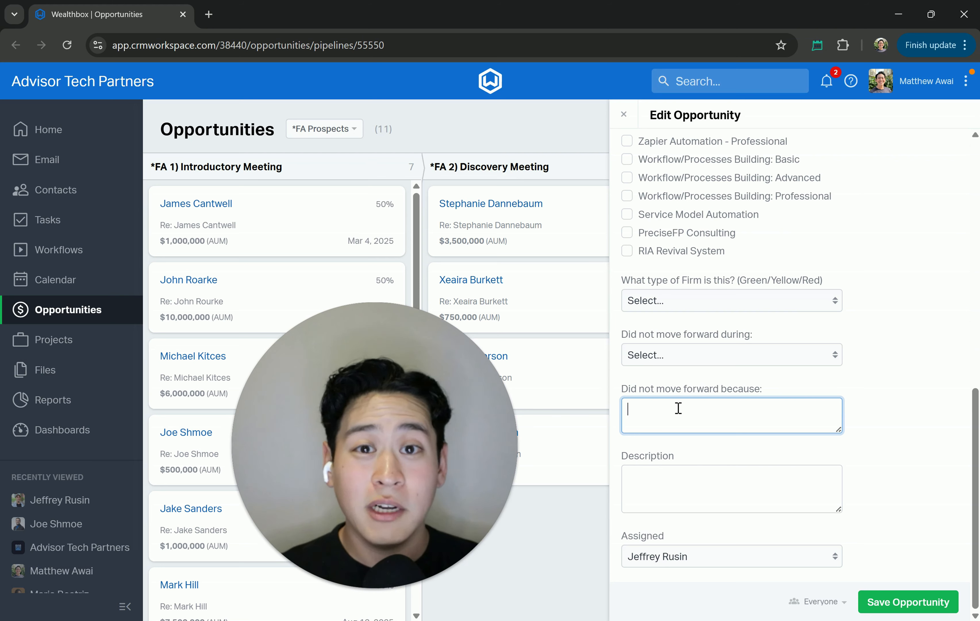
pyautogui.click(695, 357)
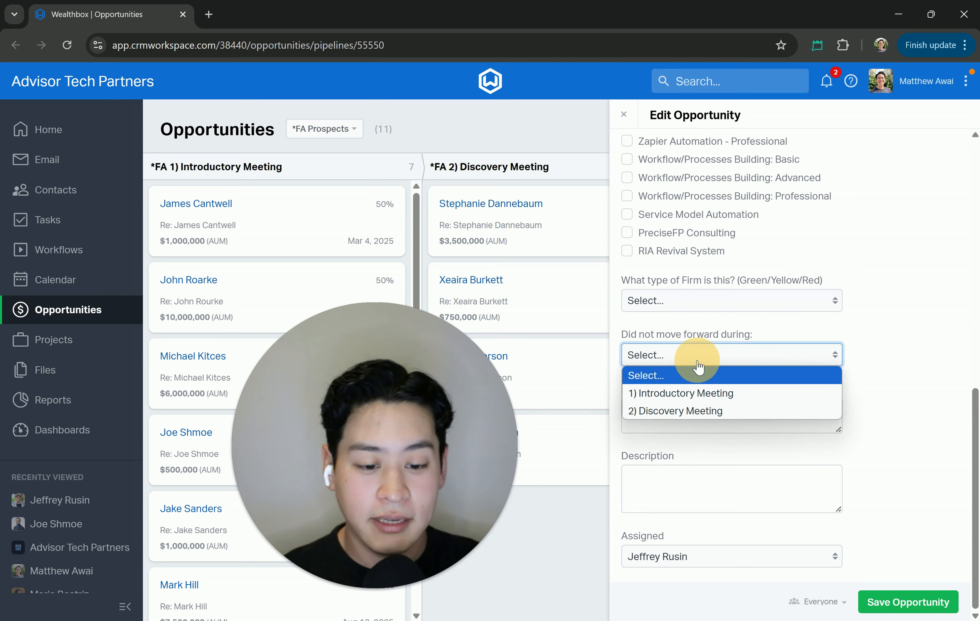
pyautogui.click(694, 397)
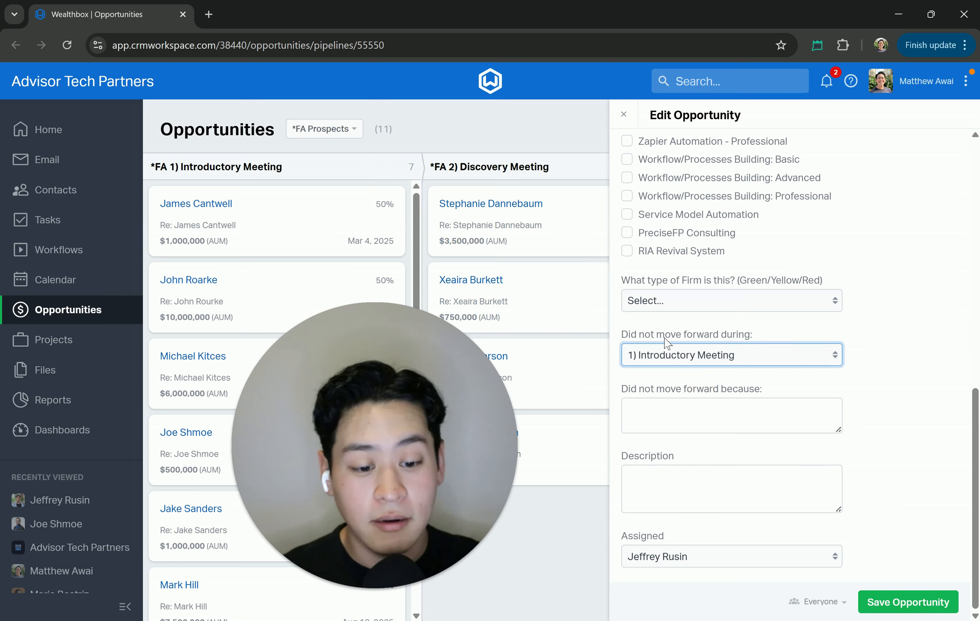
# Step: Enter "- Investment Philosophy did not align" as the reason for not moving forward, correcting the misspelled word
pyautogui.click(661, 410)
pyautogui.write('-')
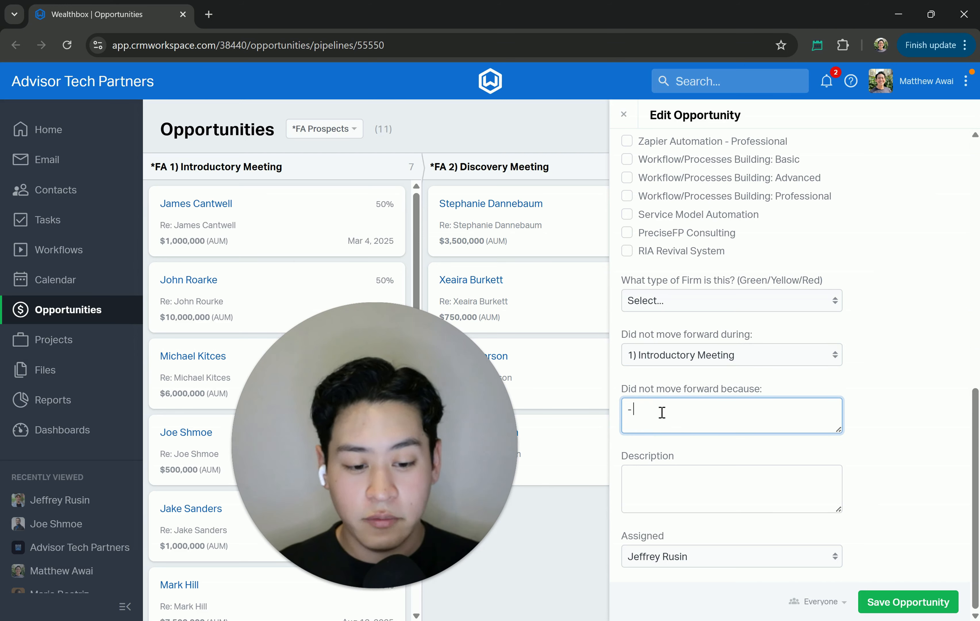
pyautogui.write(' Investment Phi')
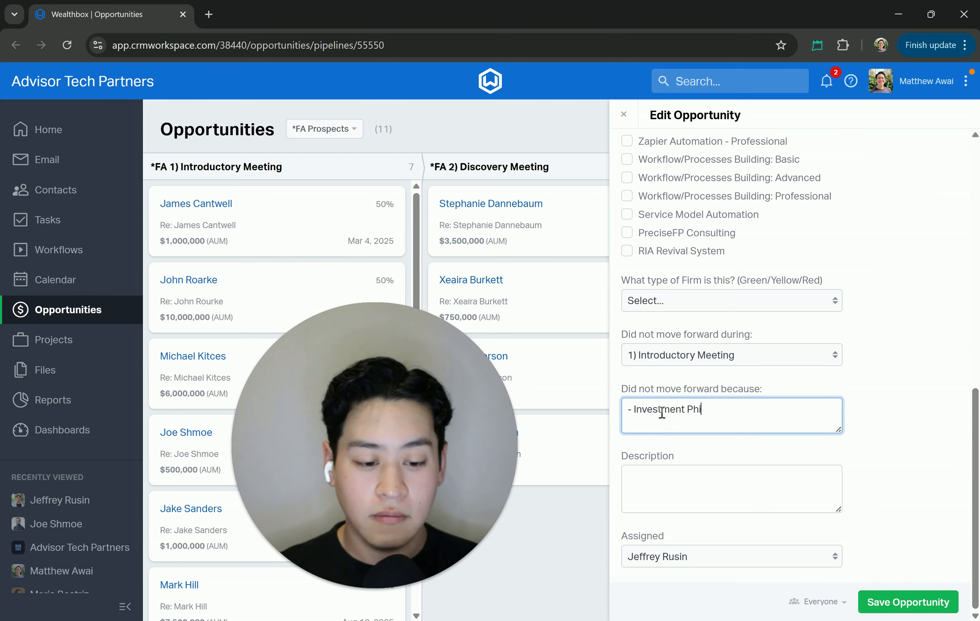
pyautogui.write('losphy did n')
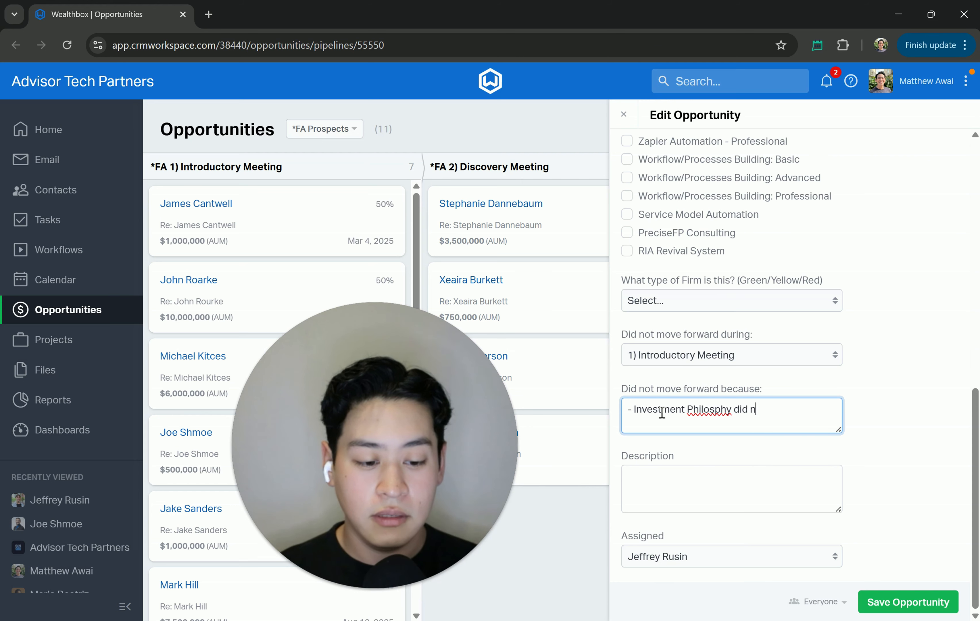
pyautogui.write('ot align')
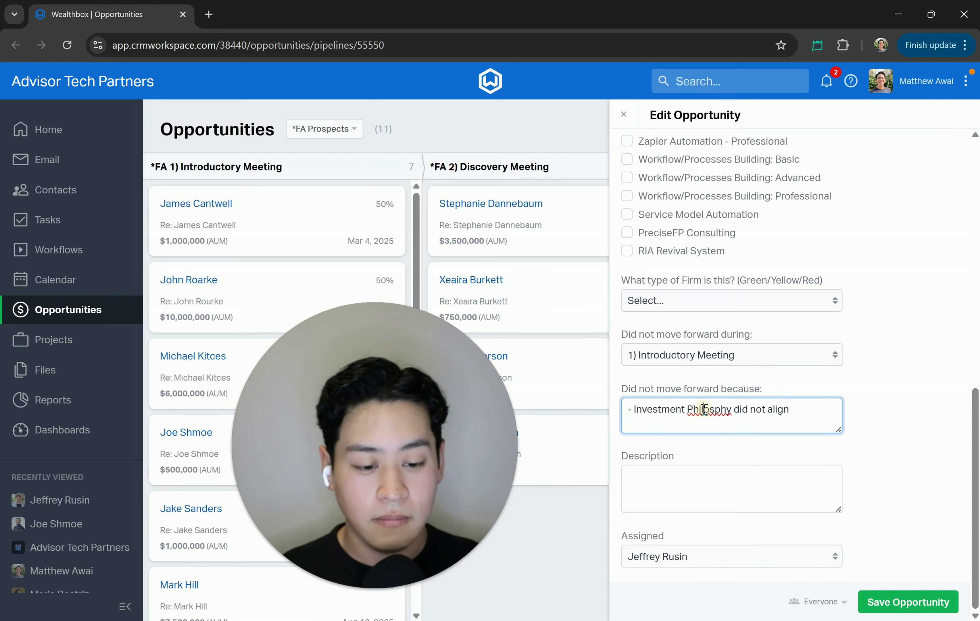
pyautogui.rightClick(704, 409)
pyautogui.click(755, 79)
# Step: Set the opportunity's stage to Lost, save it and close its details
pyautogui.scroll(6, 719, 361)
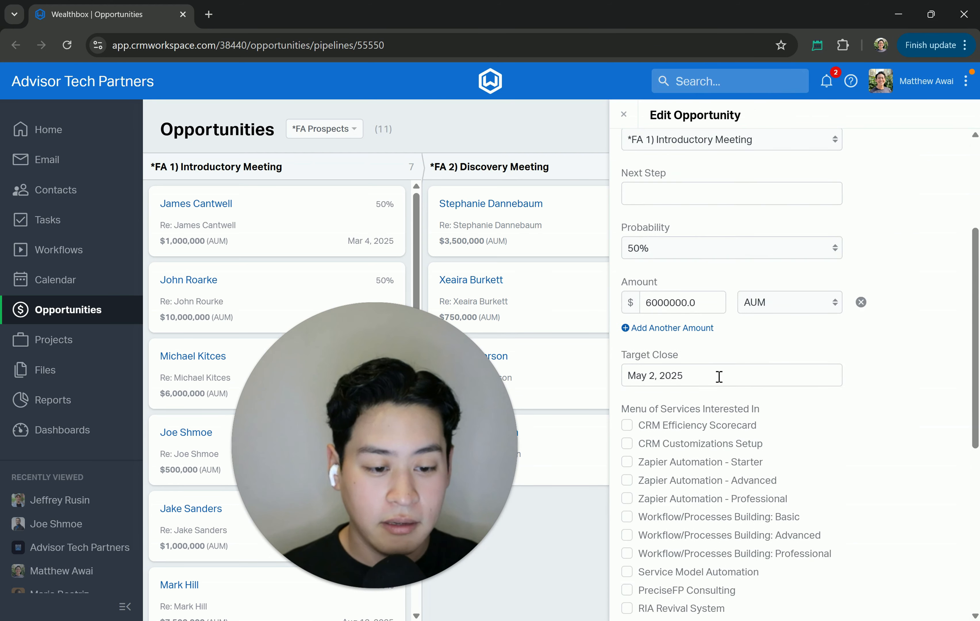
pyautogui.scroll(2, 731, 271)
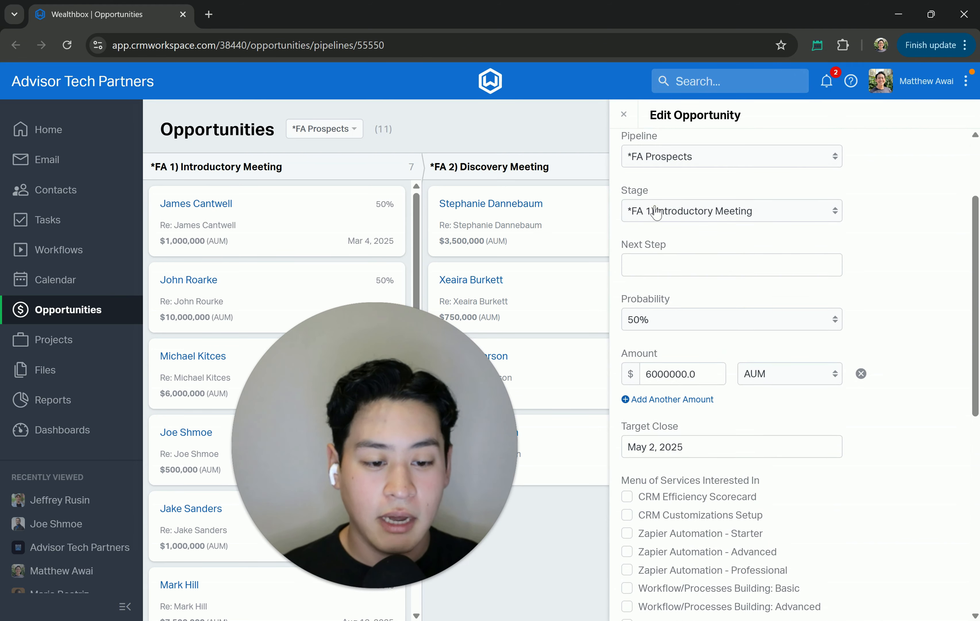
pyautogui.click(657, 213)
pyautogui.click(642, 300)
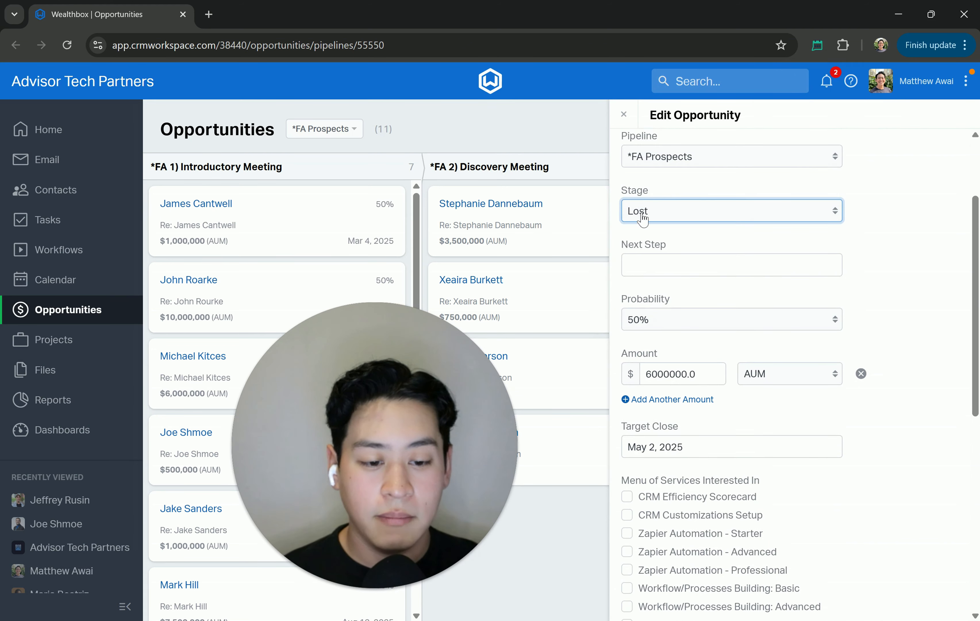
pyautogui.scroll(-4, 777, 403)
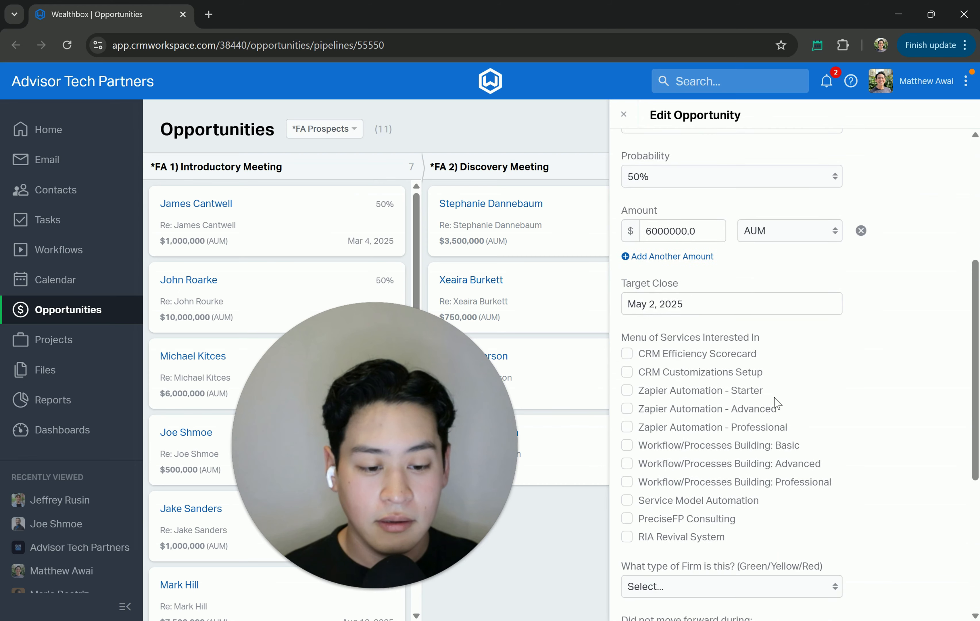
pyautogui.scroll(-8, 776, 403)
pyautogui.click(905, 602)
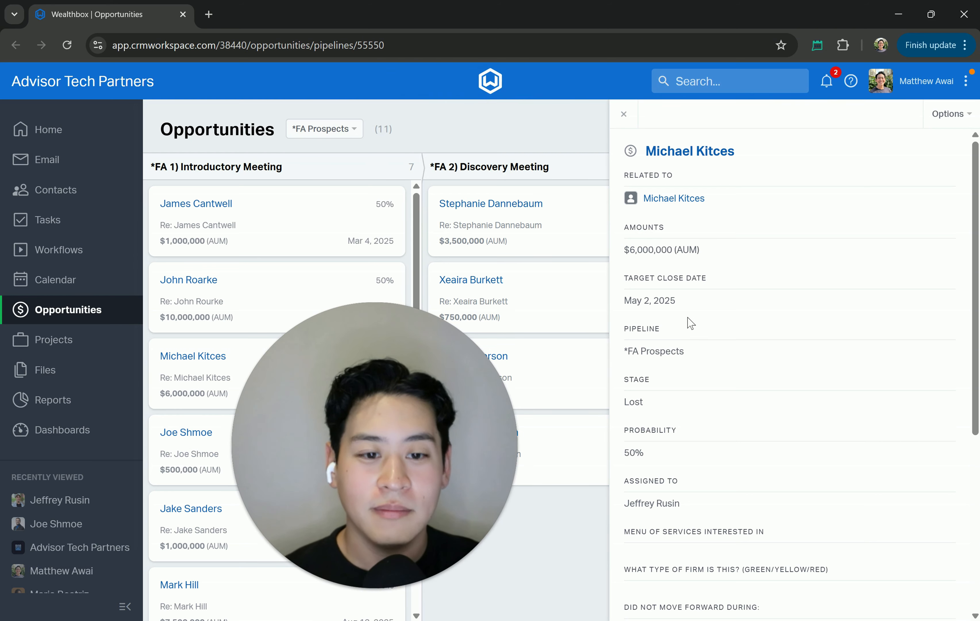
pyautogui.click(624, 114)
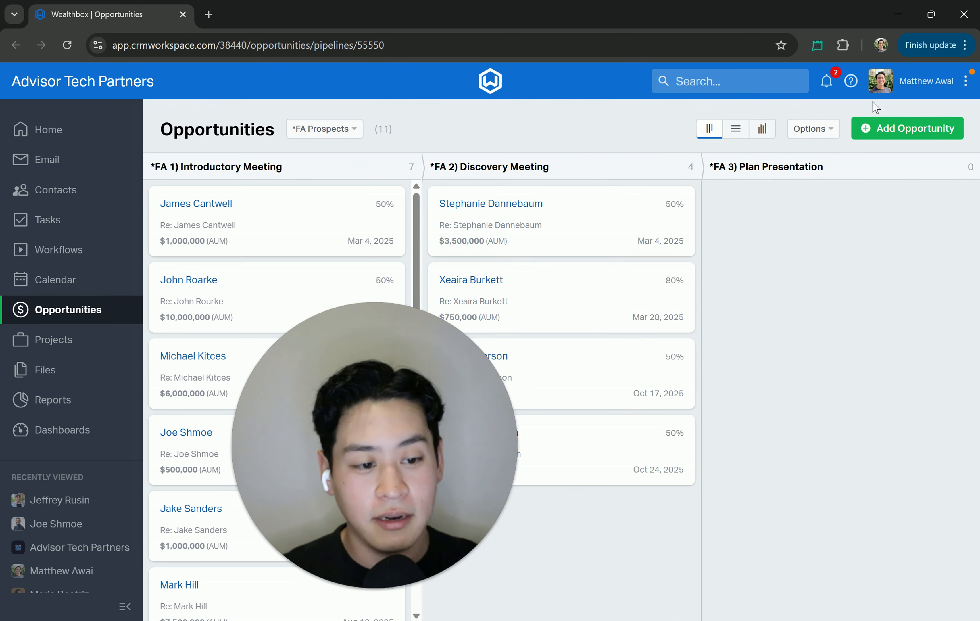
# Step: Open the workspace's Customizations settings
pyautogui.click(968, 84)
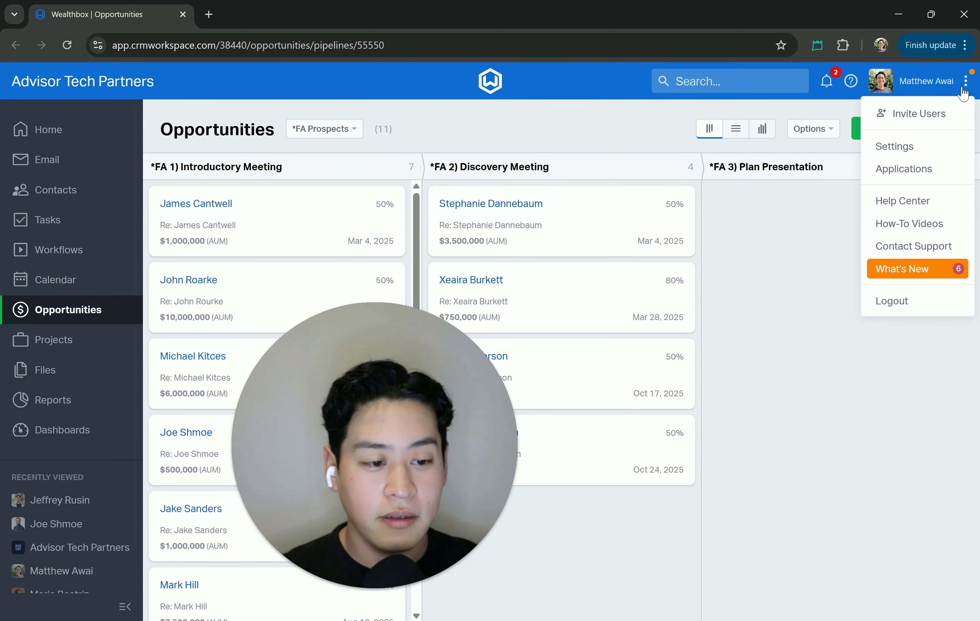
pyautogui.click(936, 152)
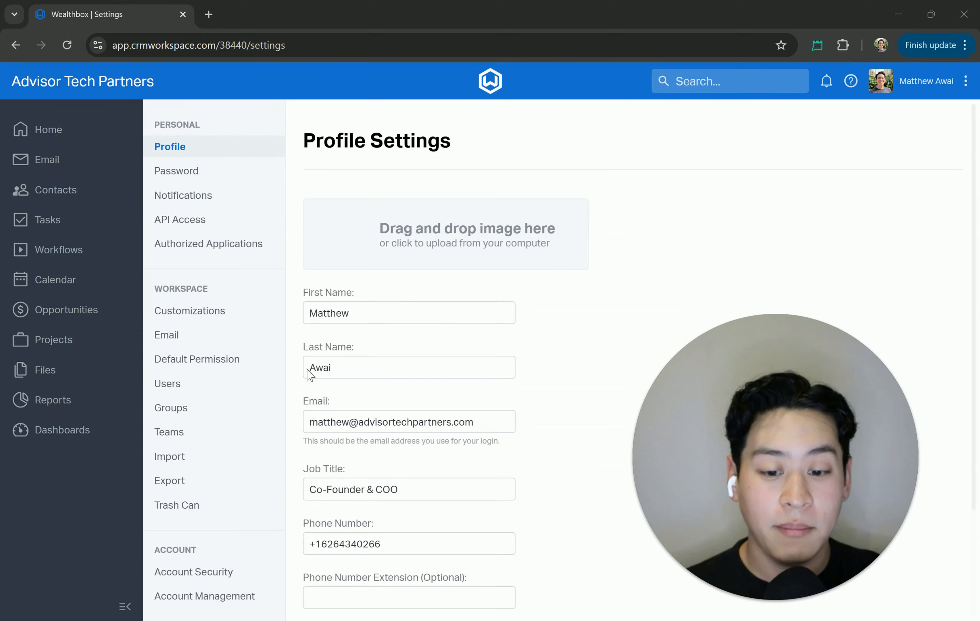
pyautogui.click(207, 310)
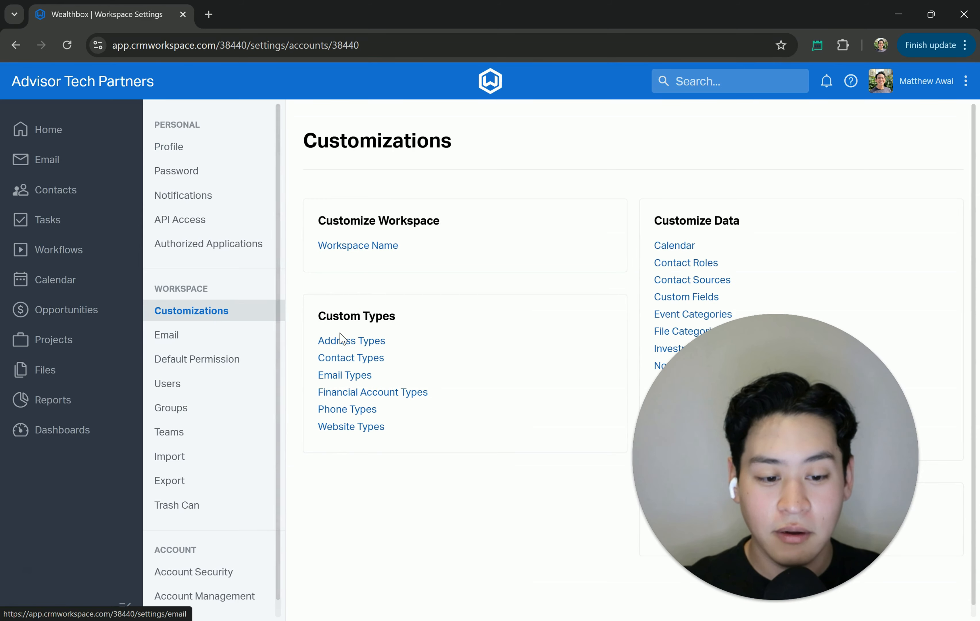
# Step: Open the workspace's custom fields and review the fields listed under Opportunity Fields
pyautogui.click(678, 301)
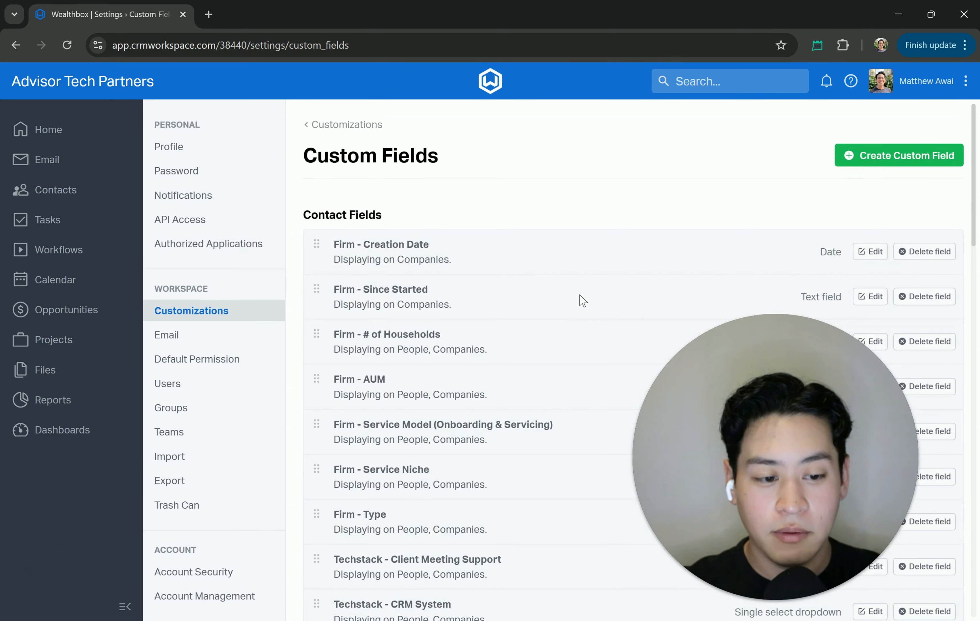
pyautogui.scroll(-15, 536, 333)
pyautogui.scroll(-3, 536, 335)
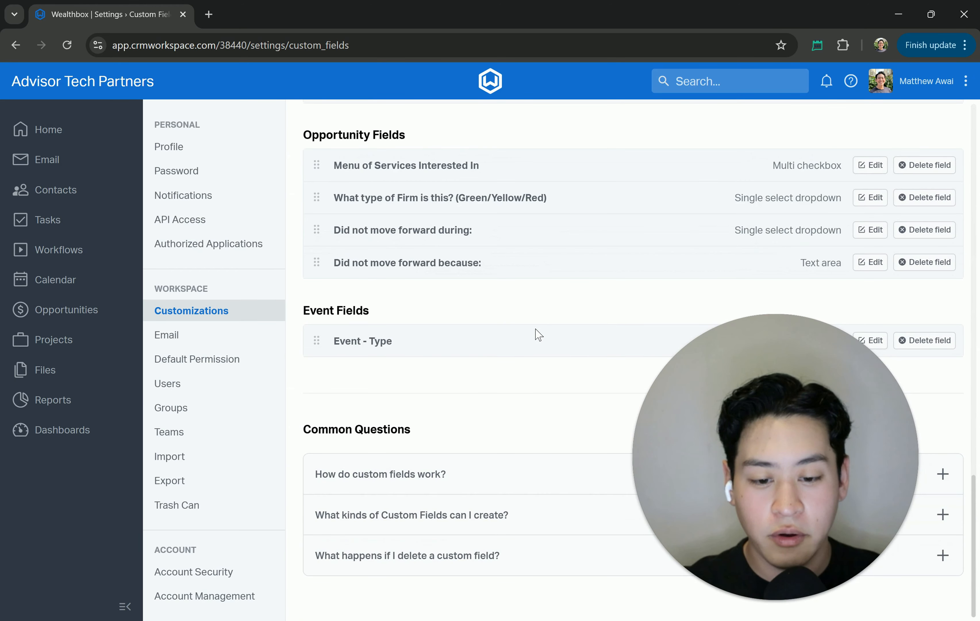
pyautogui.scroll(1, 536, 334)
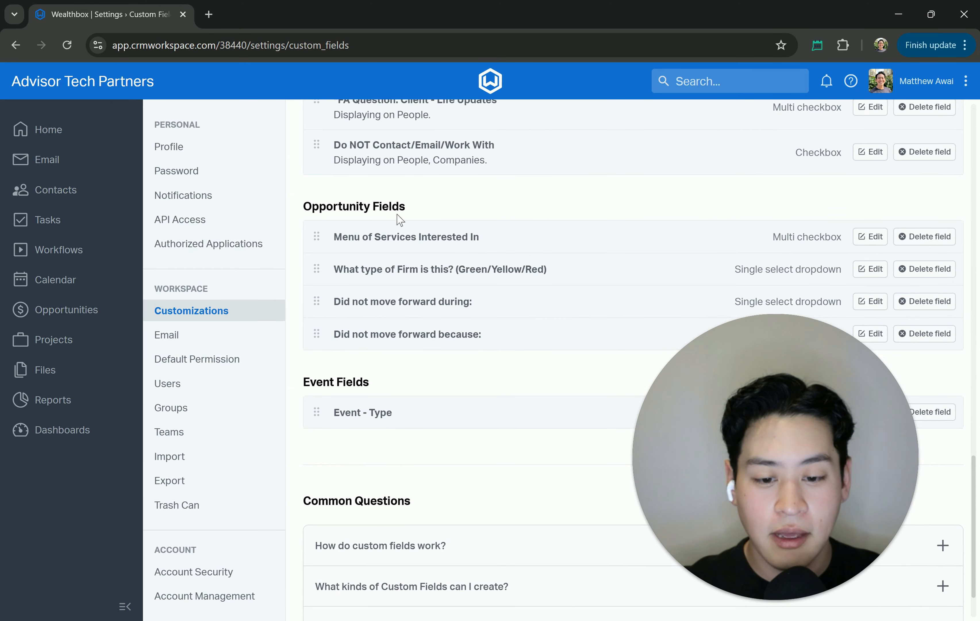
pyautogui.tripleClick(381, 207)
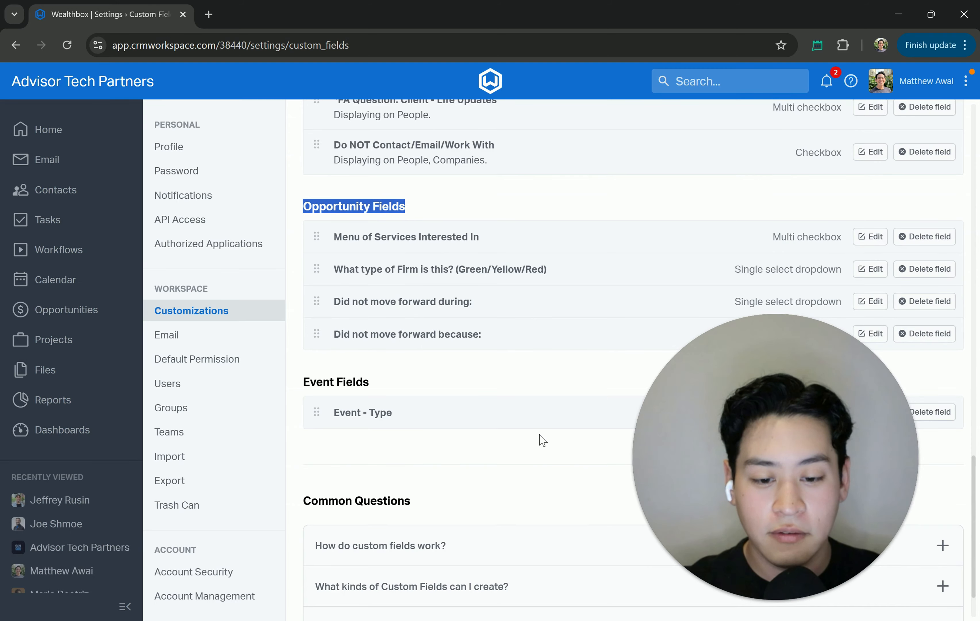
pyautogui.scroll(17, 541, 440)
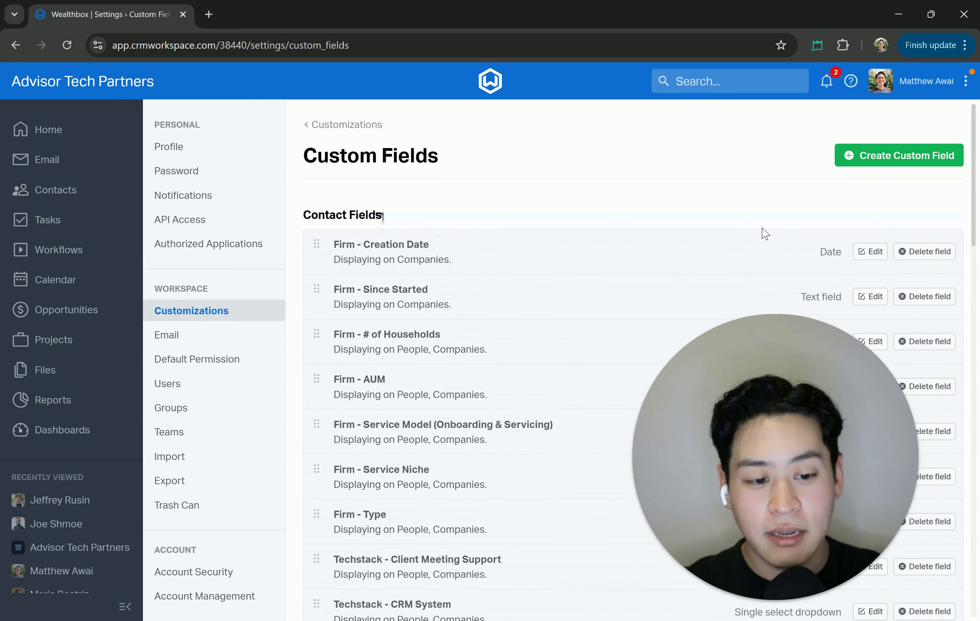
# Step: Draft a new Opportunities custom field of type Text field labelled "Did not Move Forward During:", and discard it without saving
pyautogui.click(846, 158)
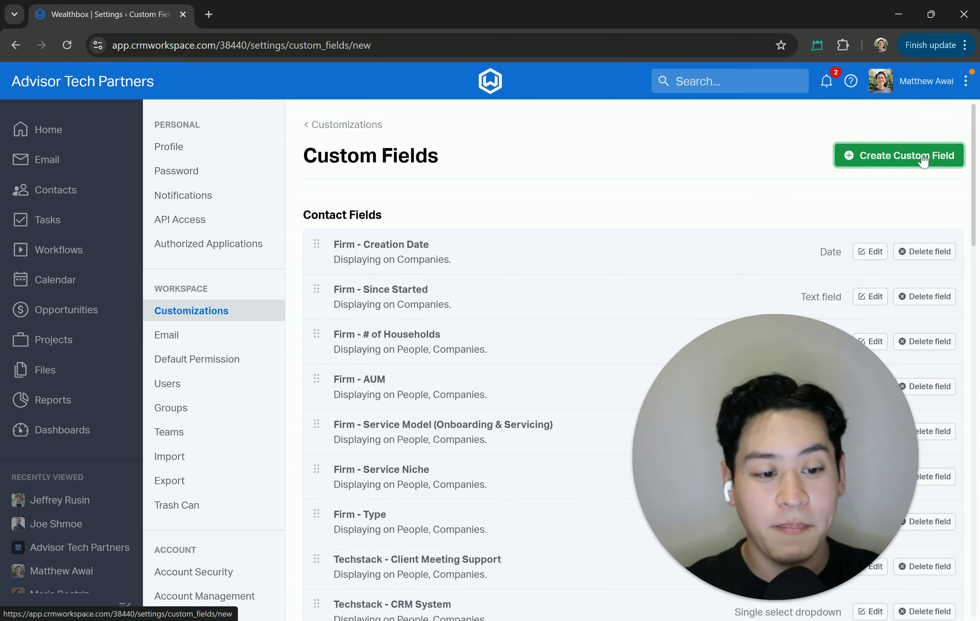
pyautogui.click(363, 224)
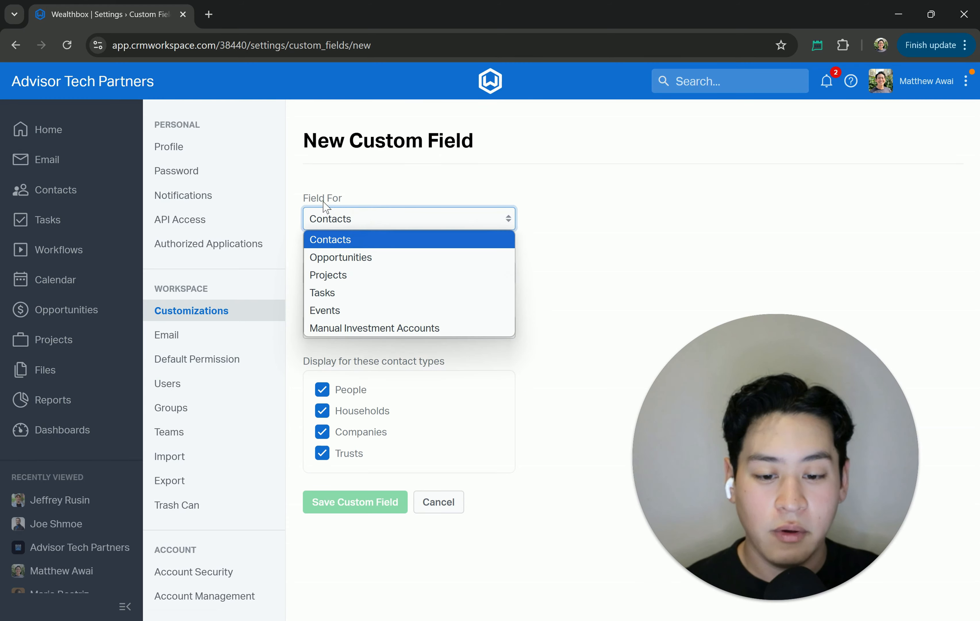
pyautogui.click(337, 257)
pyautogui.click(343, 273)
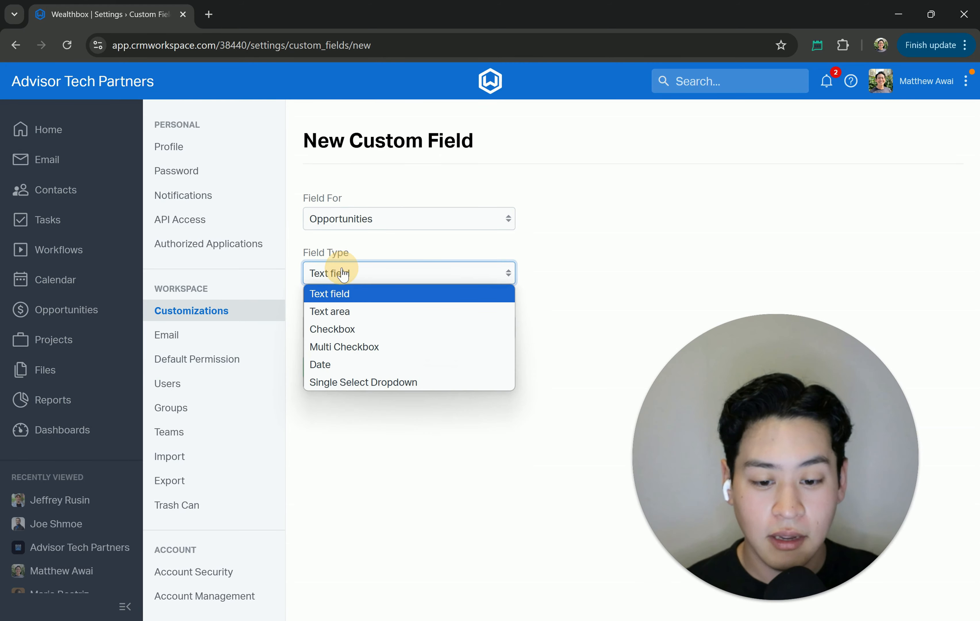
pyautogui.click(344, 295)
pyautogui.click(338, 332)
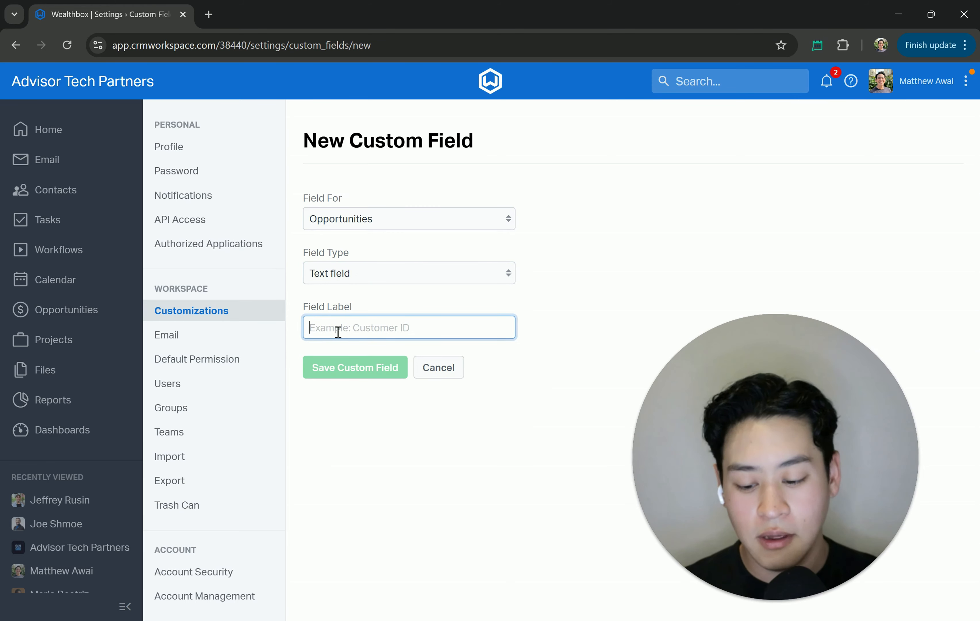
pyautogui.write('Did not ')
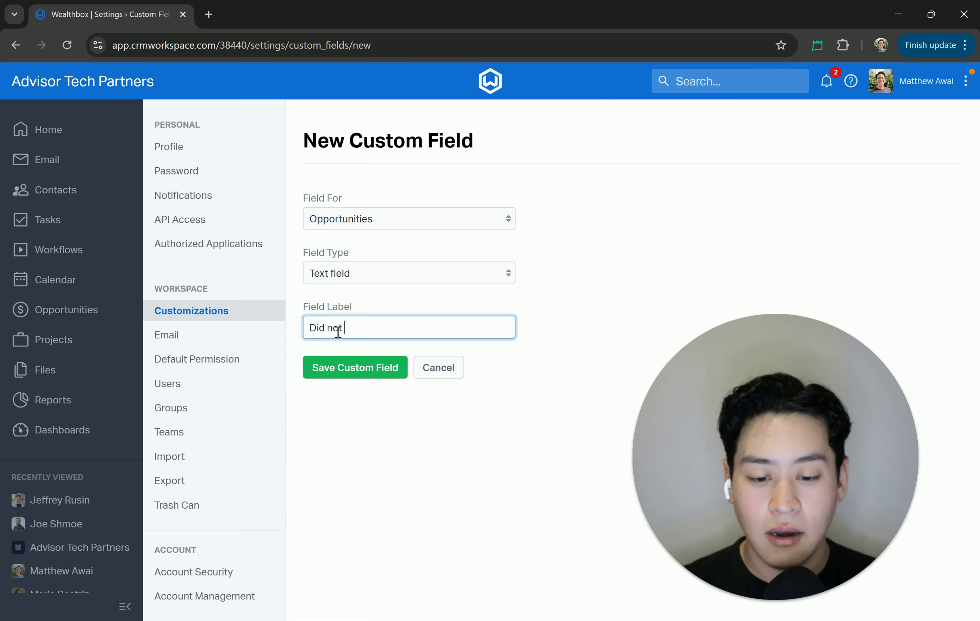
pyautogui.write('Move Forward During:')
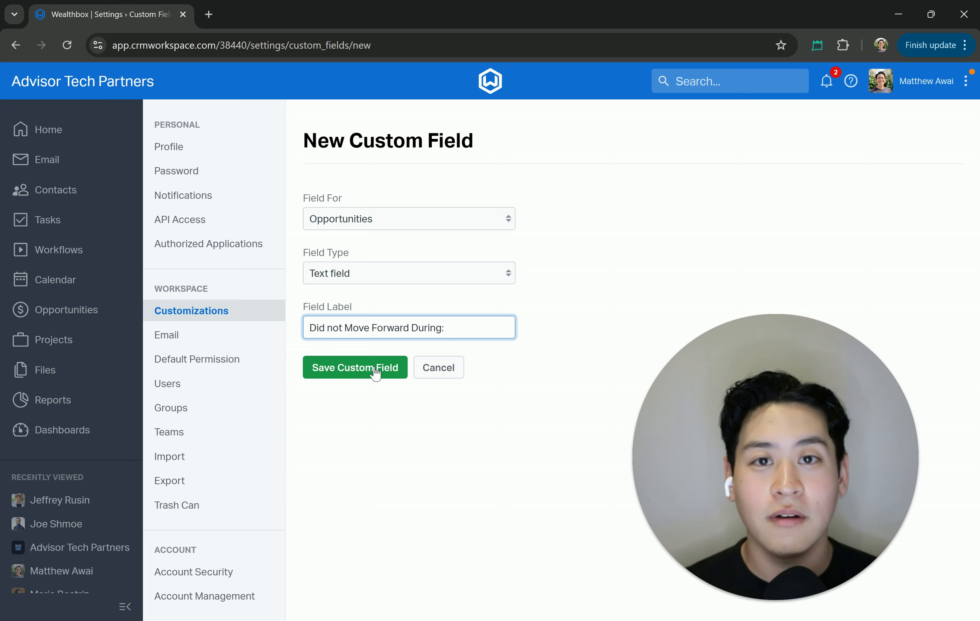
pyautogui.click(436, 375)
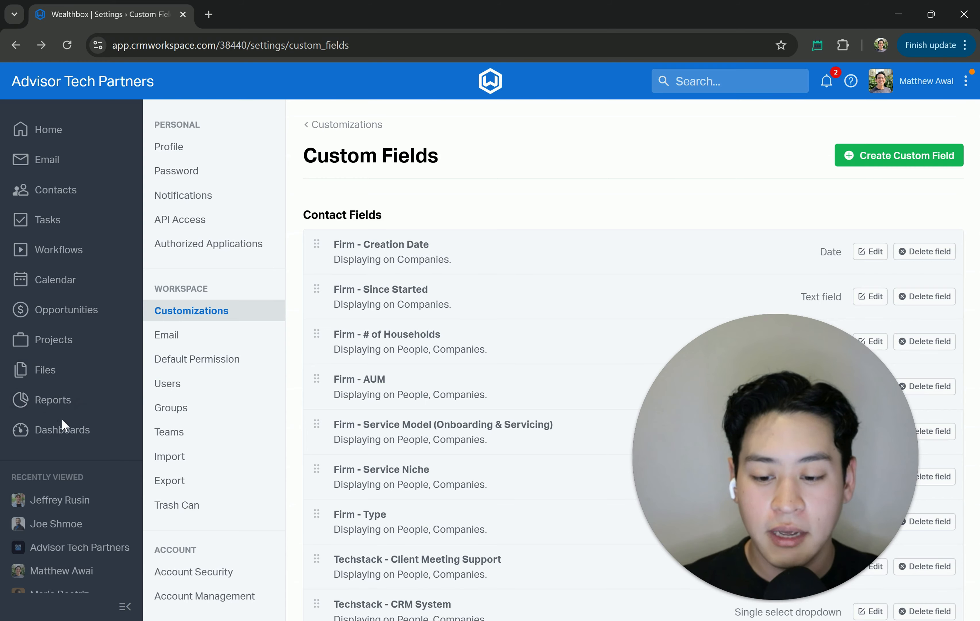
# Step: Open the "*FA - Opportunity Pipeline (Lost per Month)" report and refresh its data
pyautogui.click(99, 403)
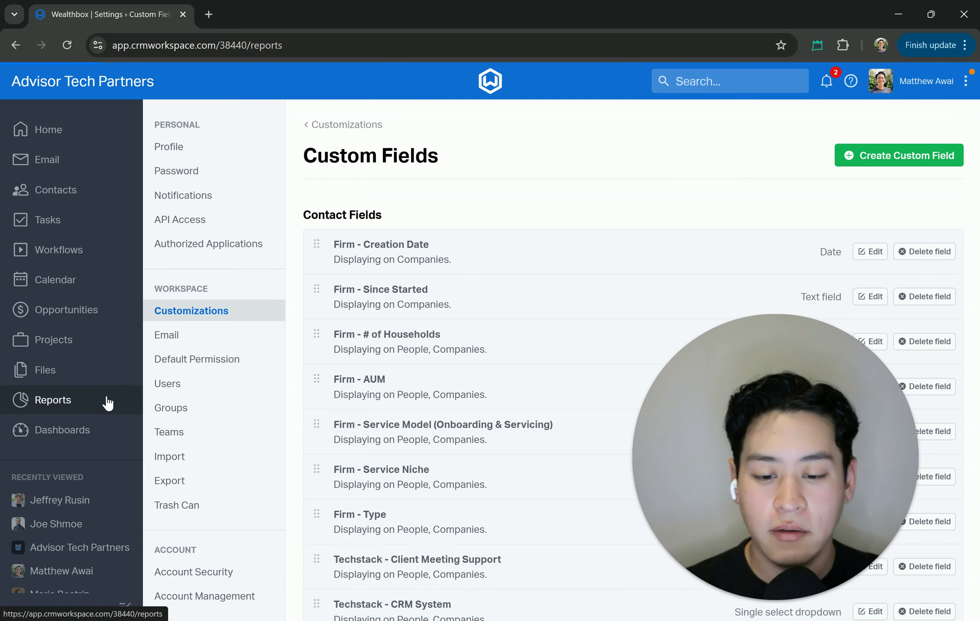
pyautogui.scroll(-5, 302, 397)
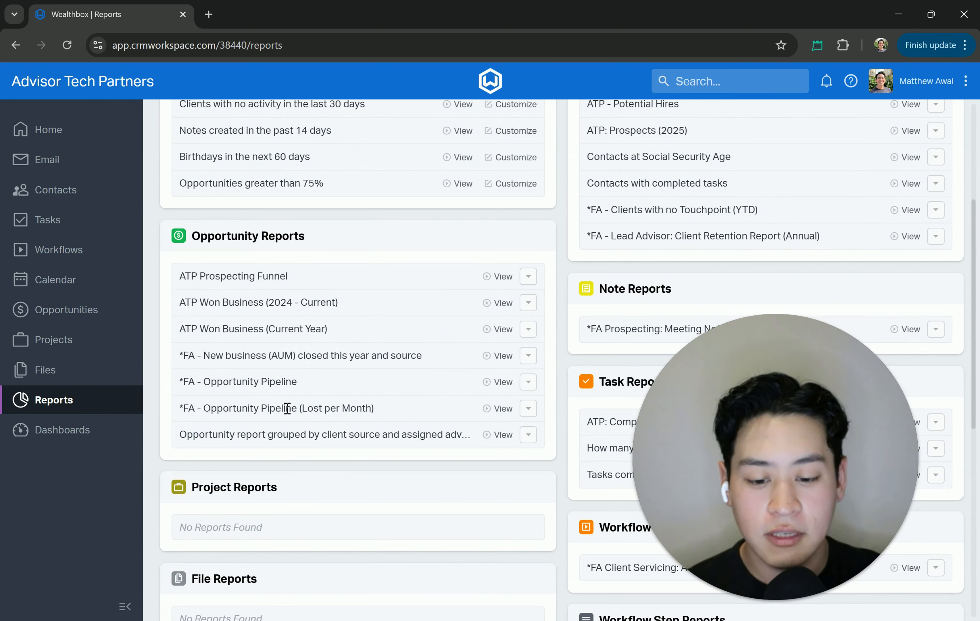
pyautogui.click(510, 414)
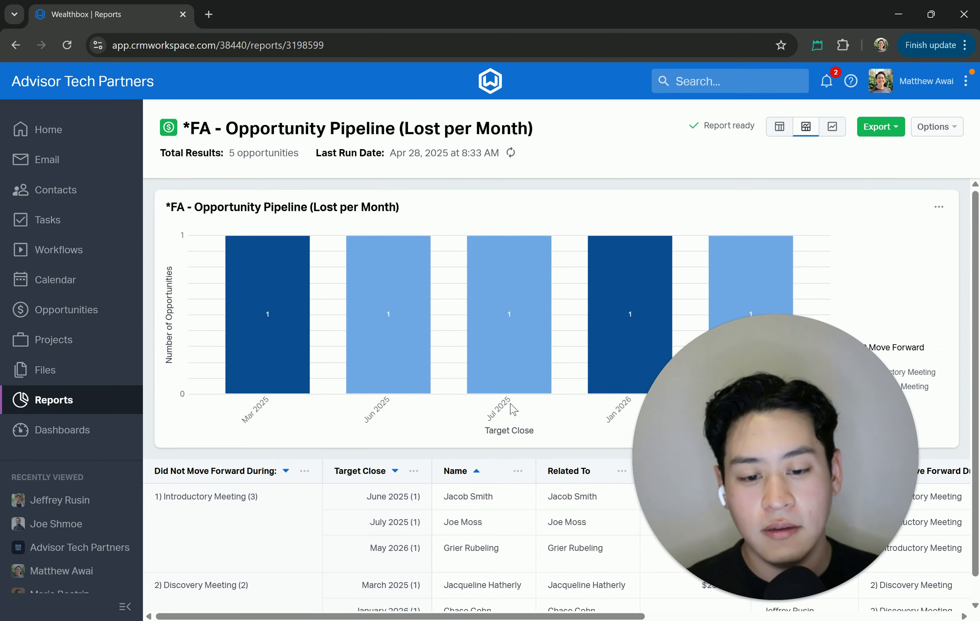
pyautogui.click(511, 154)
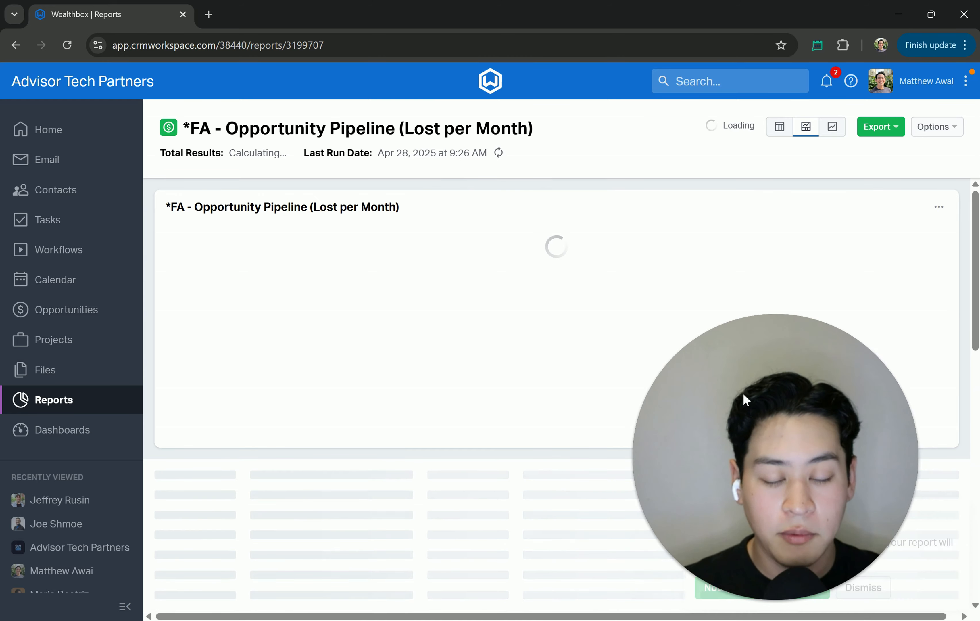
pyautogui.moveTo(356, 338)
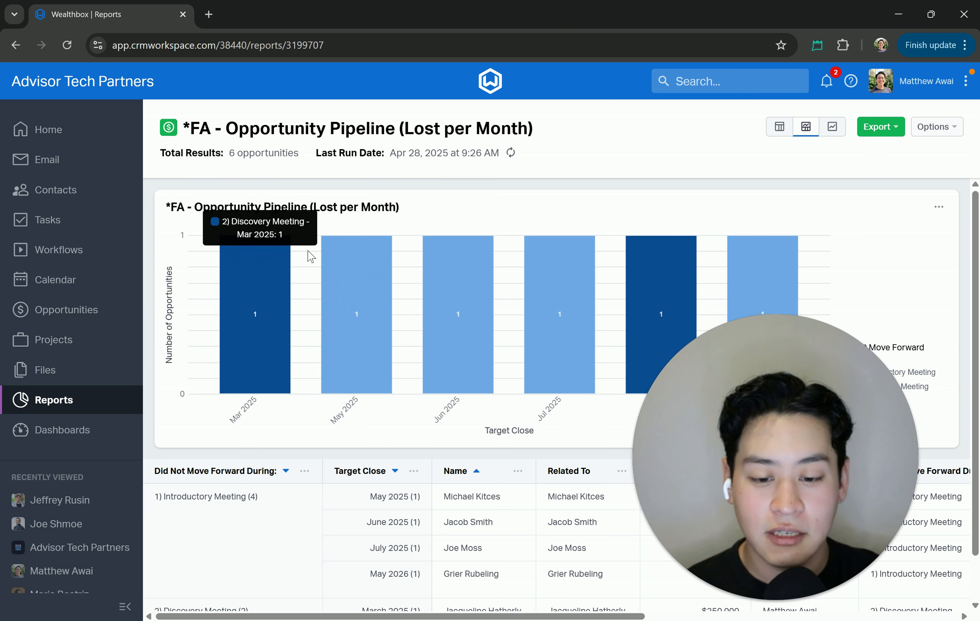
# Step: Open the report's template for editing, review its name, filters, display fields and grouping, and save the template
pyautogui.click(937, 127)
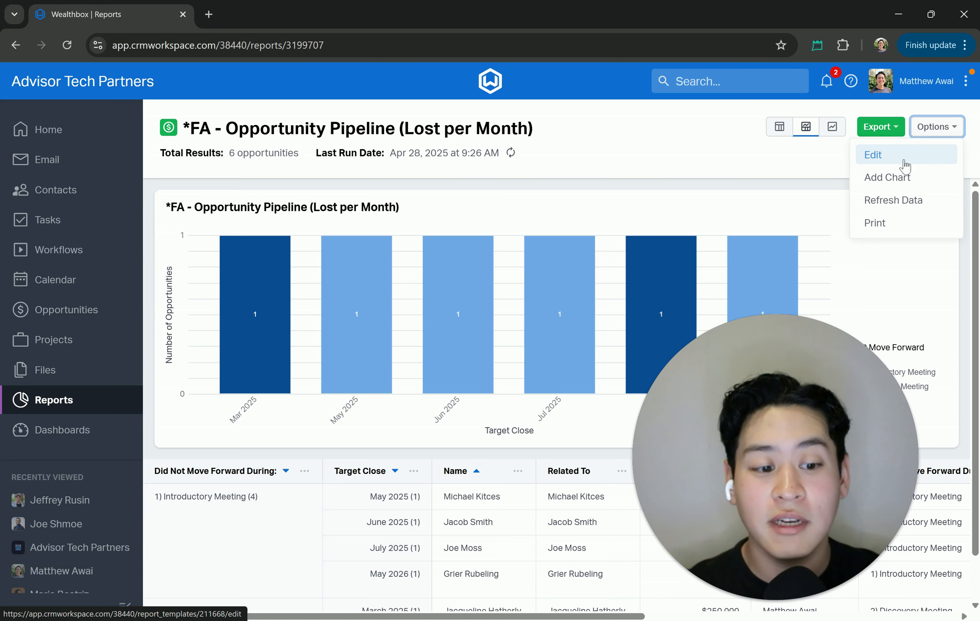
pyautogui.click(905, 165)
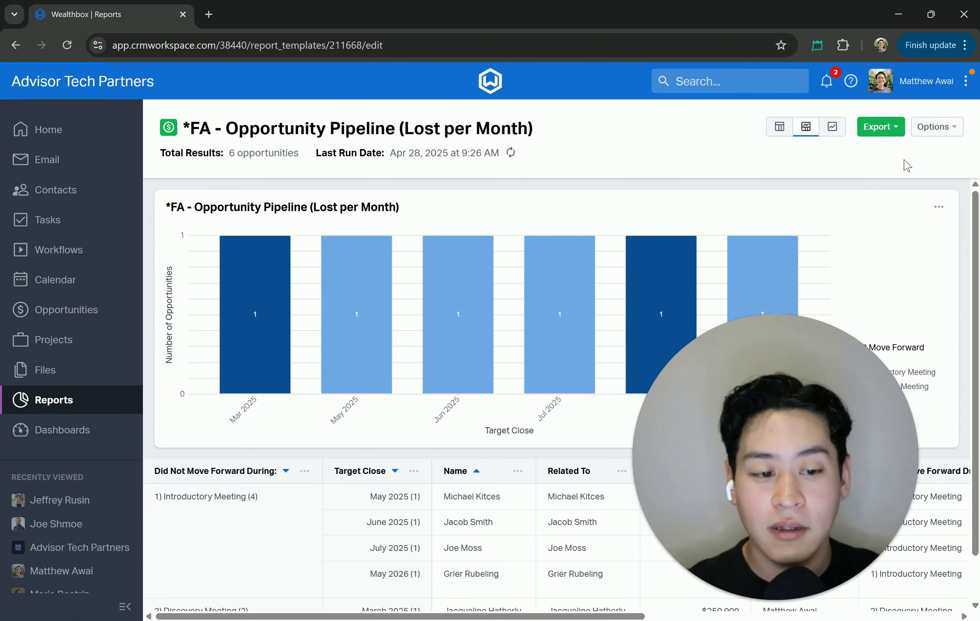
pyautogui.click(939, 130)
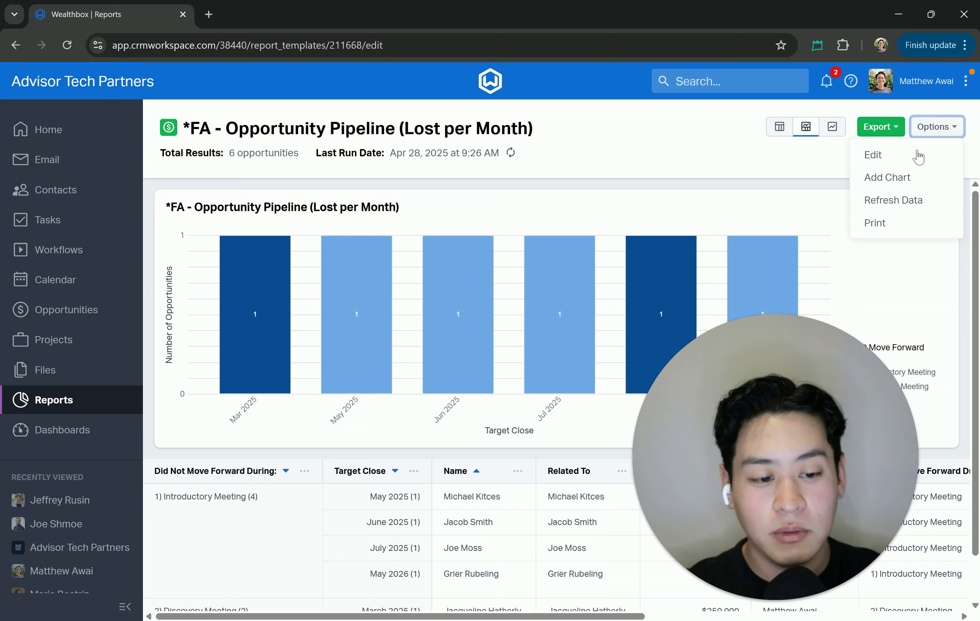
pyautogui.click(908, 157)
pyautogui.click(552, 220)
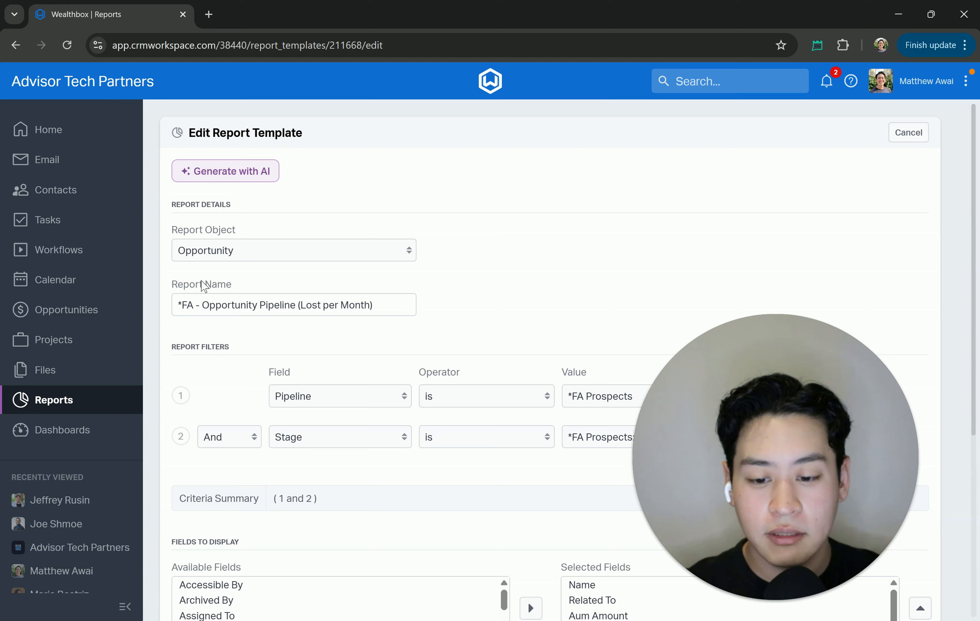
pyautogui.tripleClick(231, 300)
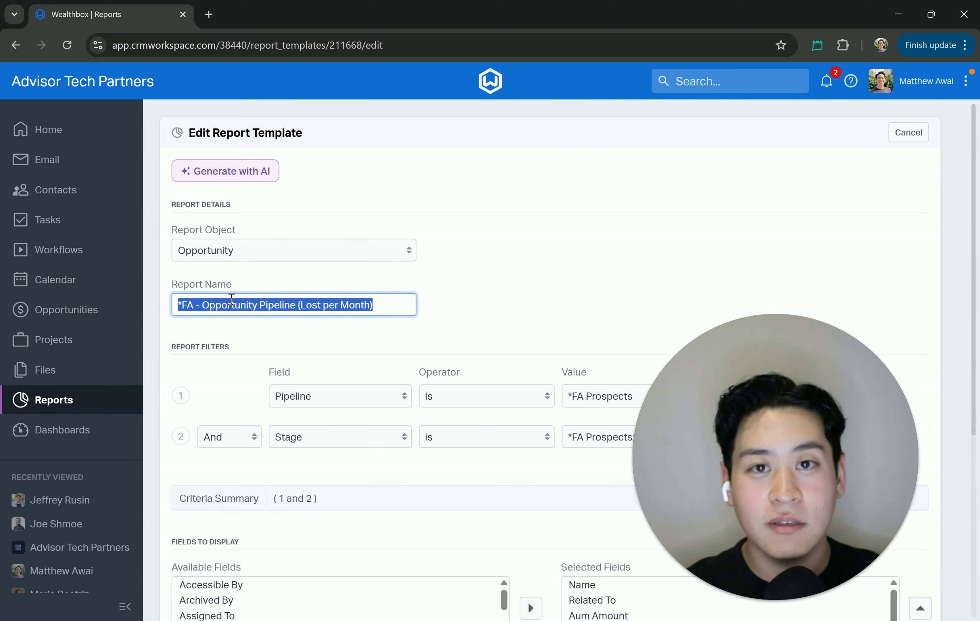
pyautogui.scroll(-3, 571, 357)
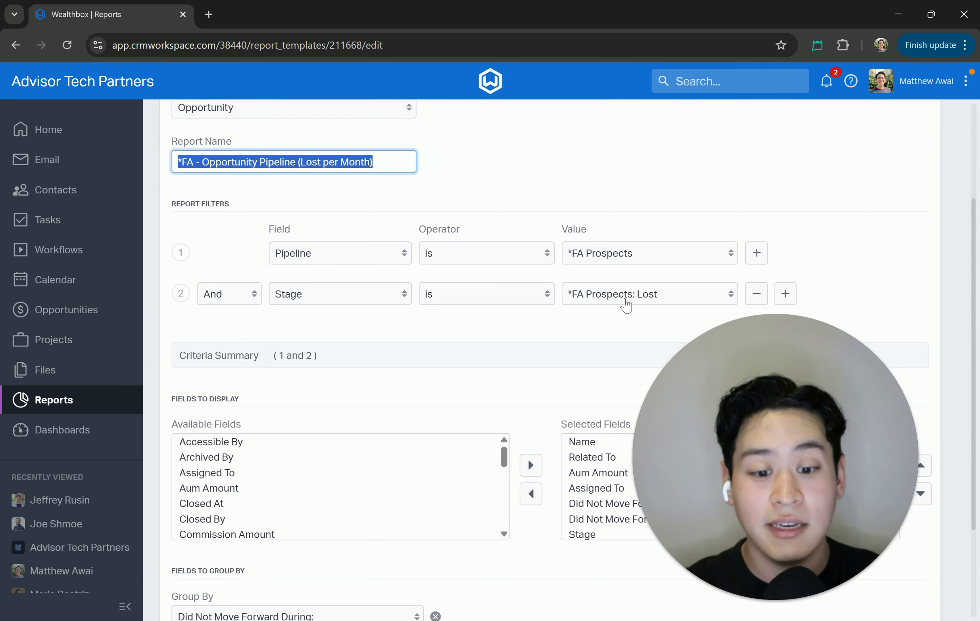
pyautogui.scroll(-3, 626, 305)
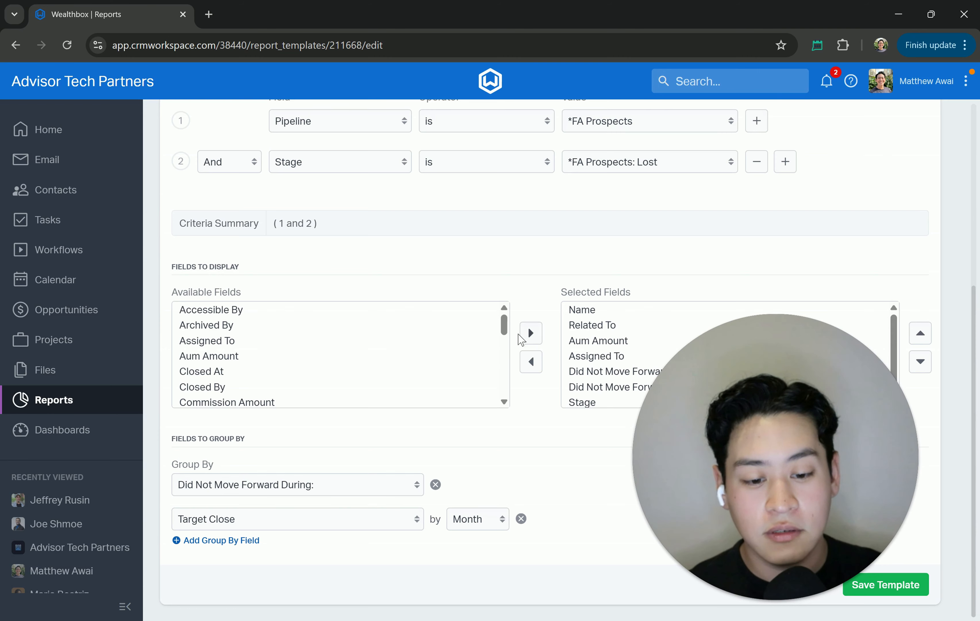
pyautogui.moveTo(322, 339); pyautogui.dragTo(314, 392)
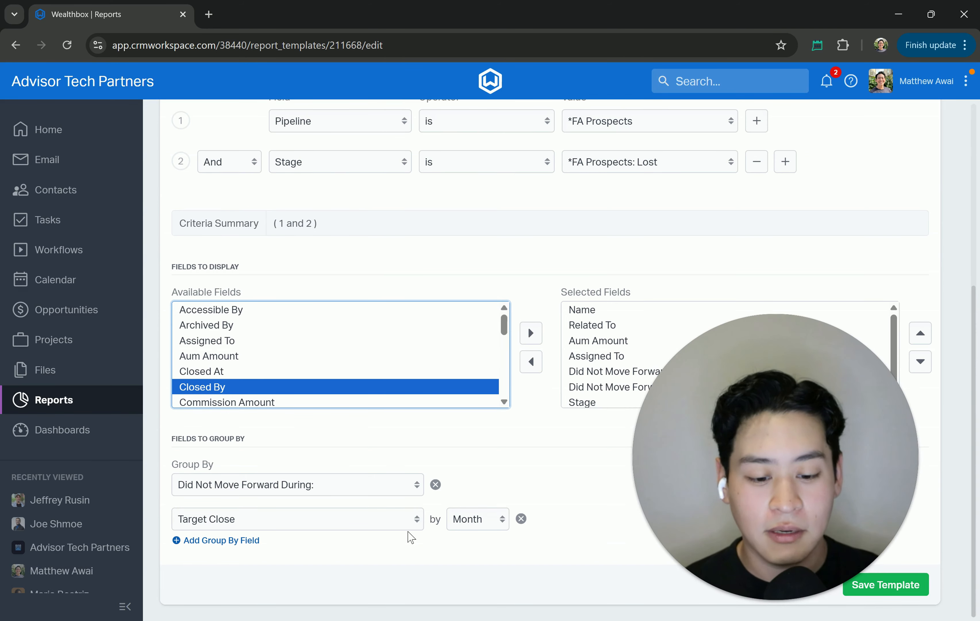
pyautogui.click(926, 587)
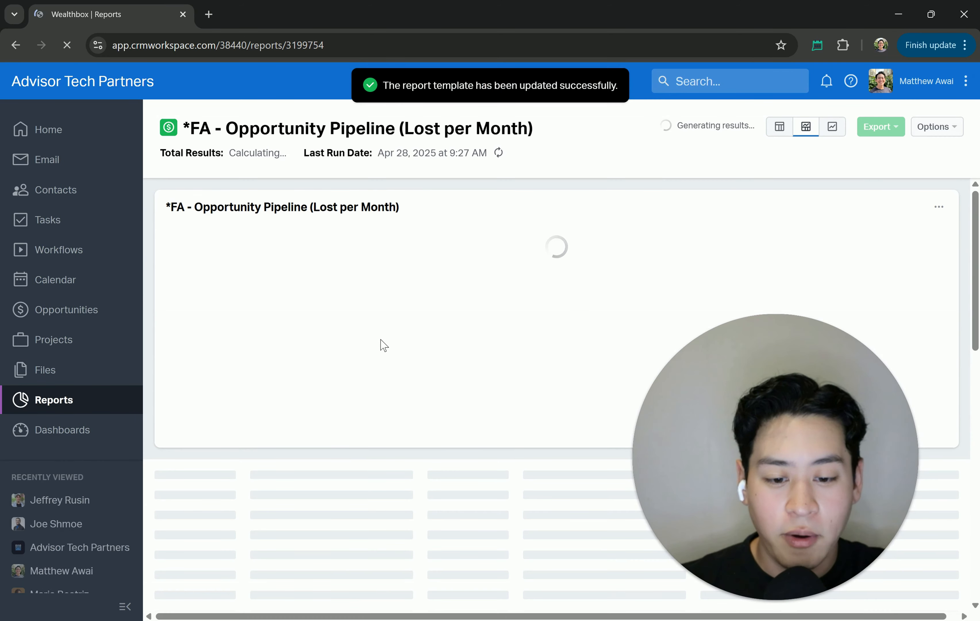
# Step: Review the report chart's type, axis and stacking settings, and close them without saving
pyautogui.click(938, 206)
pyautogui.click(901, 237)
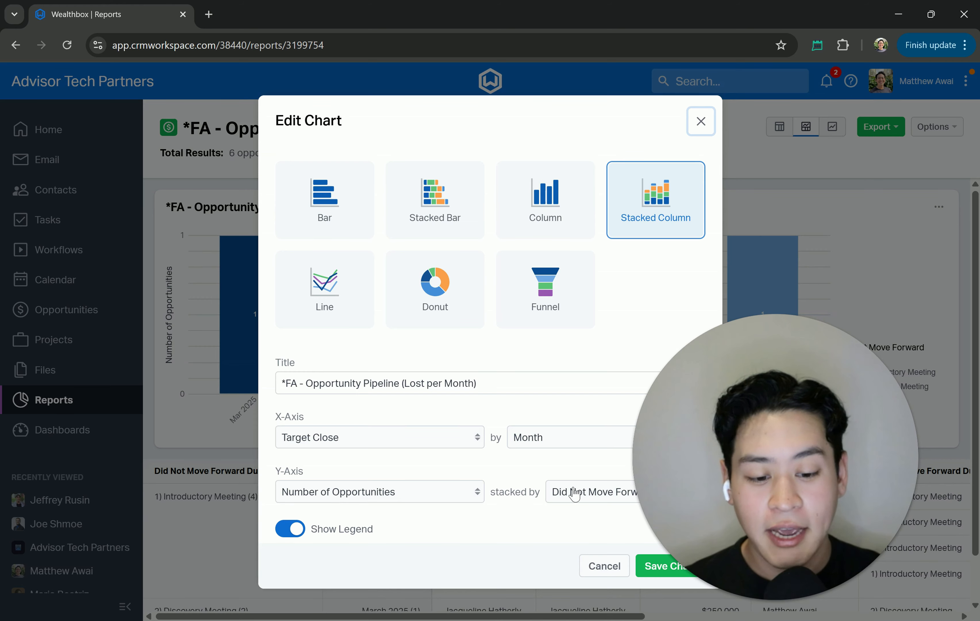
pyautogui.moveTo(717, 474); pyautogui.dragTo(730, 336)
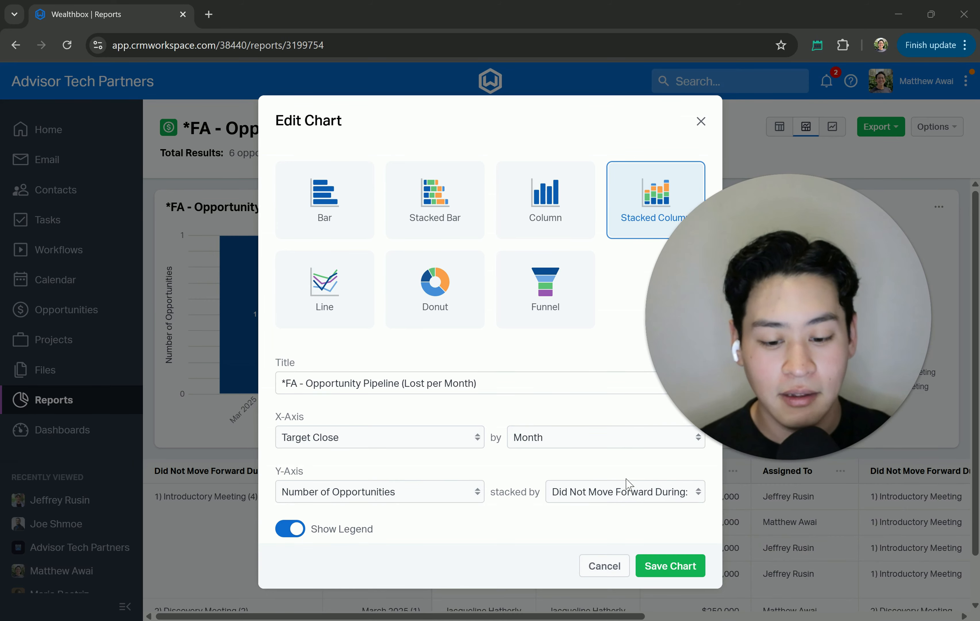
pyautogui.click(701, 121)
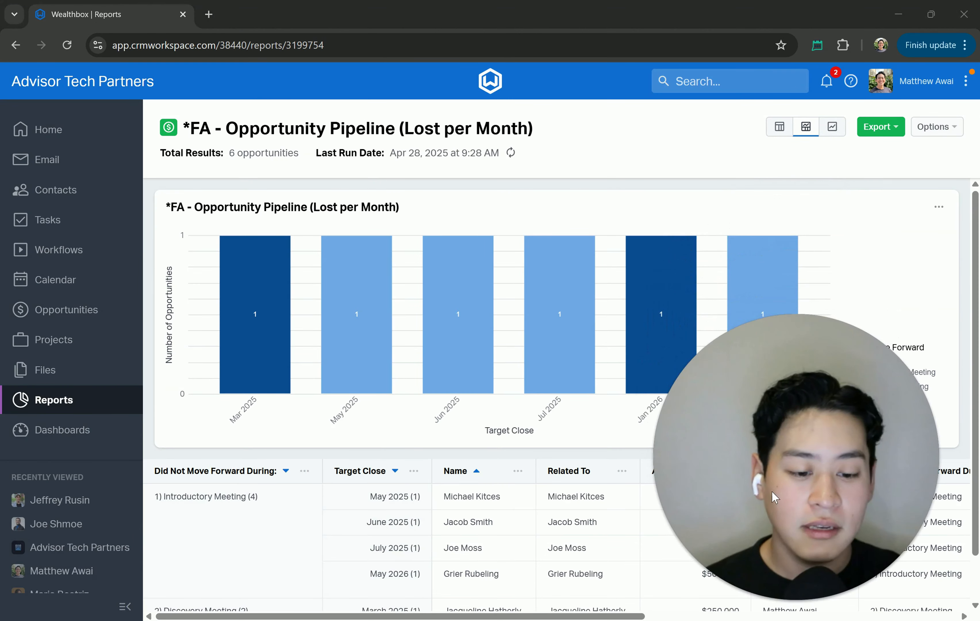